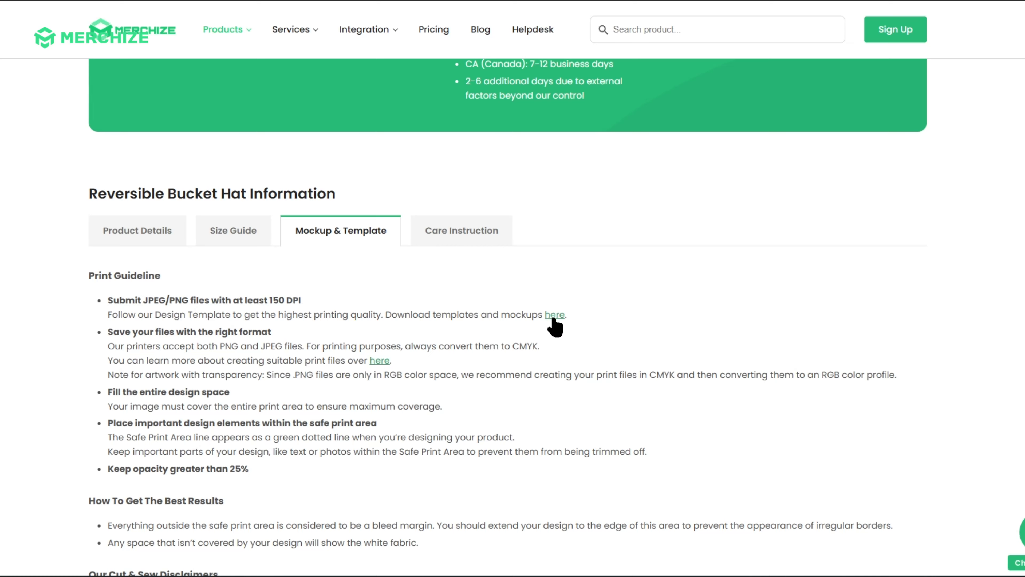
Open the template and mockup download link for the Reversible Bucket Hat.
left_click(555, 318)
left_click(214, 224)
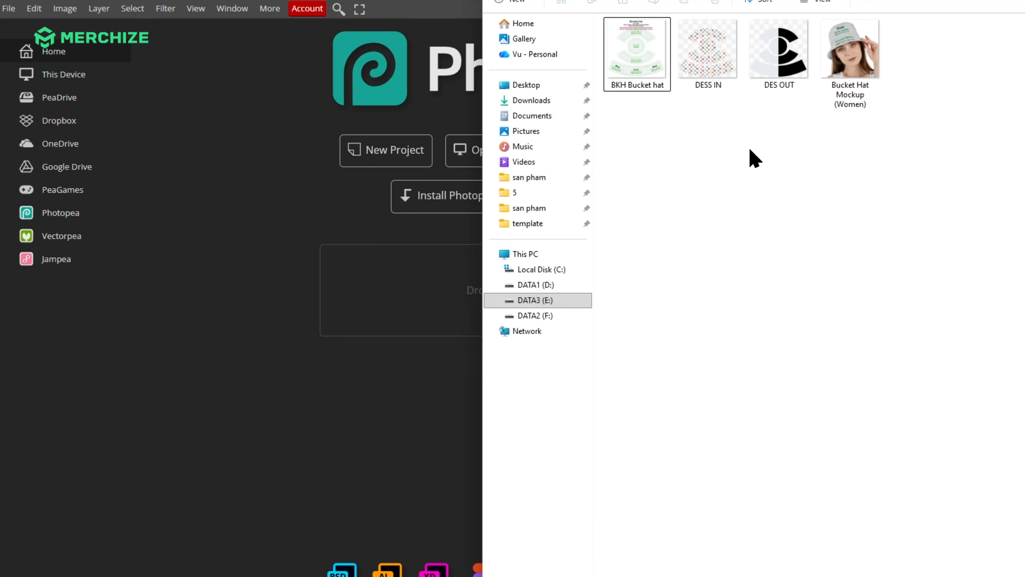
Open the BKH Bucket hat template file in Photopea and widen the layers panel.
left_click_drag(649, 55, 319, 332)
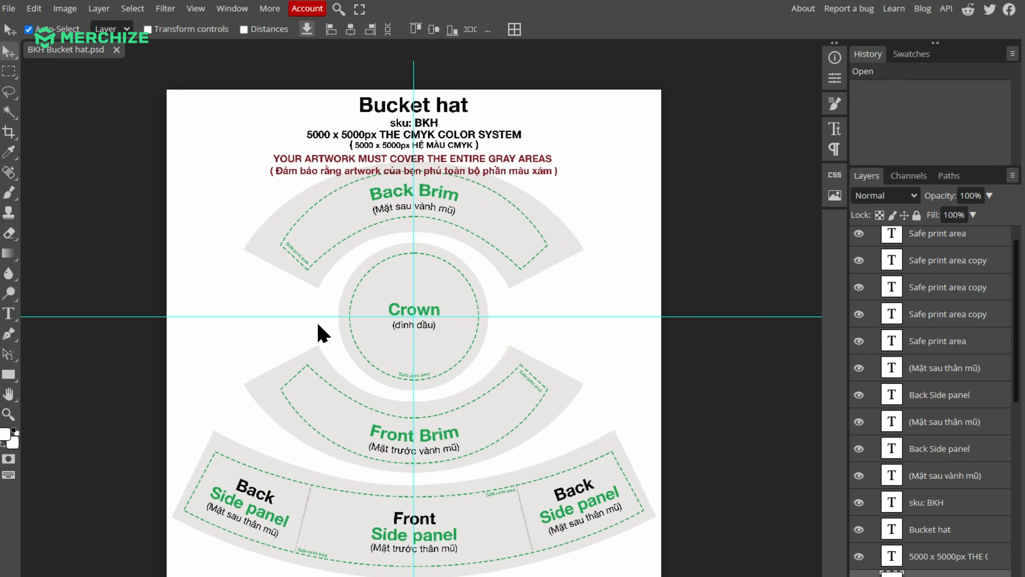
left_click_drag(849, 278, 718, 279)
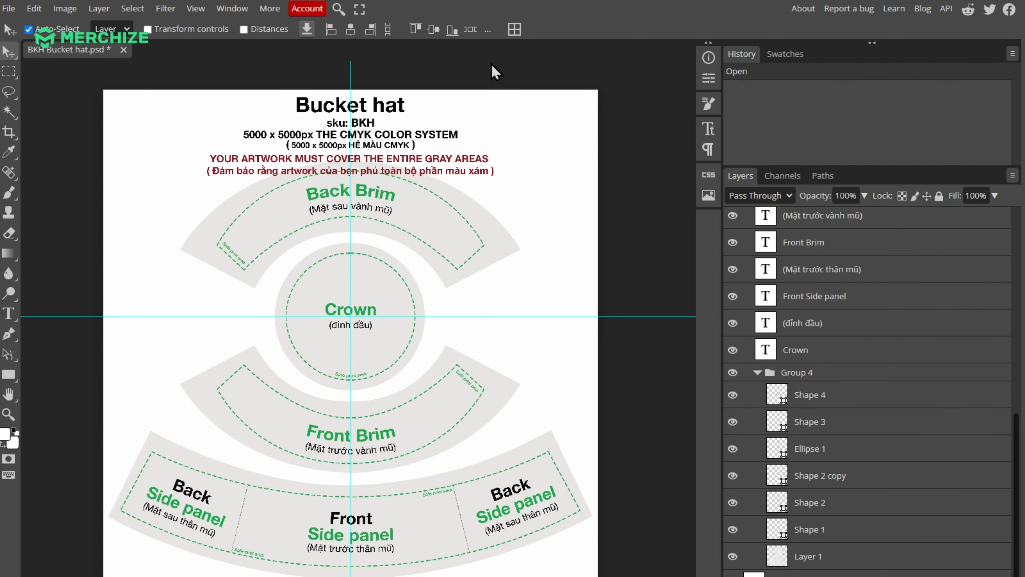
left_click(332, 341)
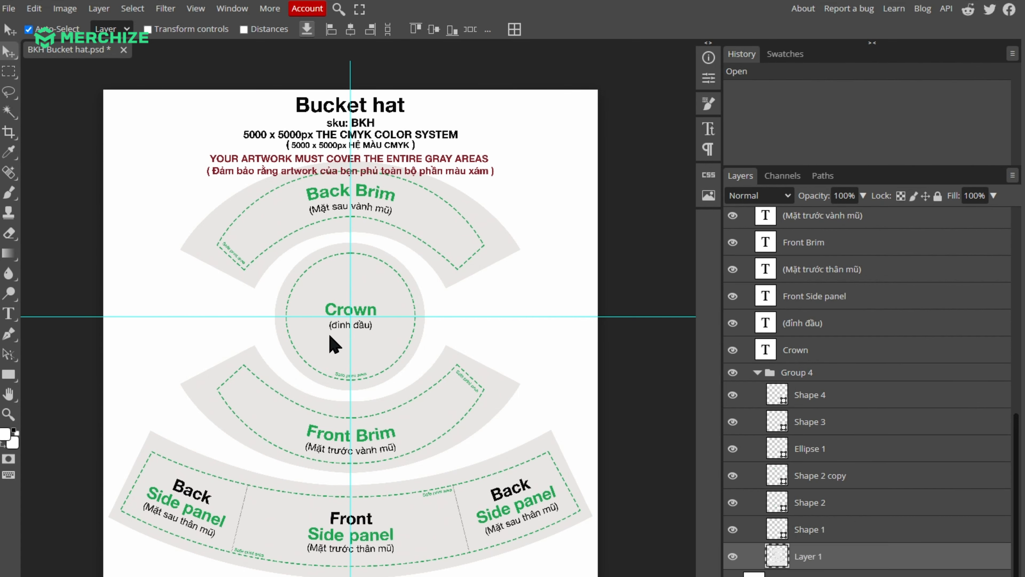
Zoom in to examine the template's print areas and safe print lines.
scroll(332, 342, "up", 5)
scroll(432, 351, "down", 5)
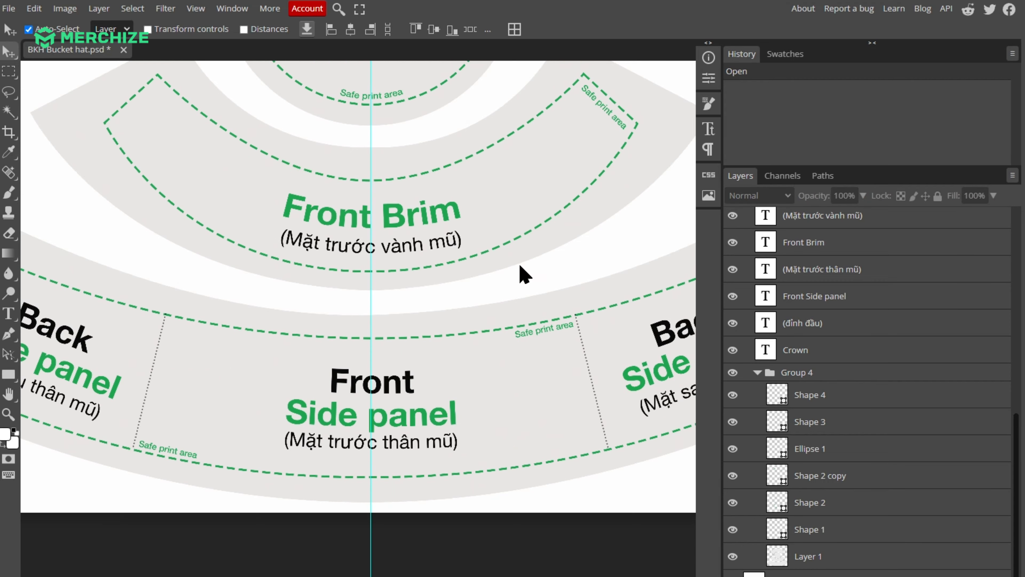
scroll(366, 234, "up", 5)
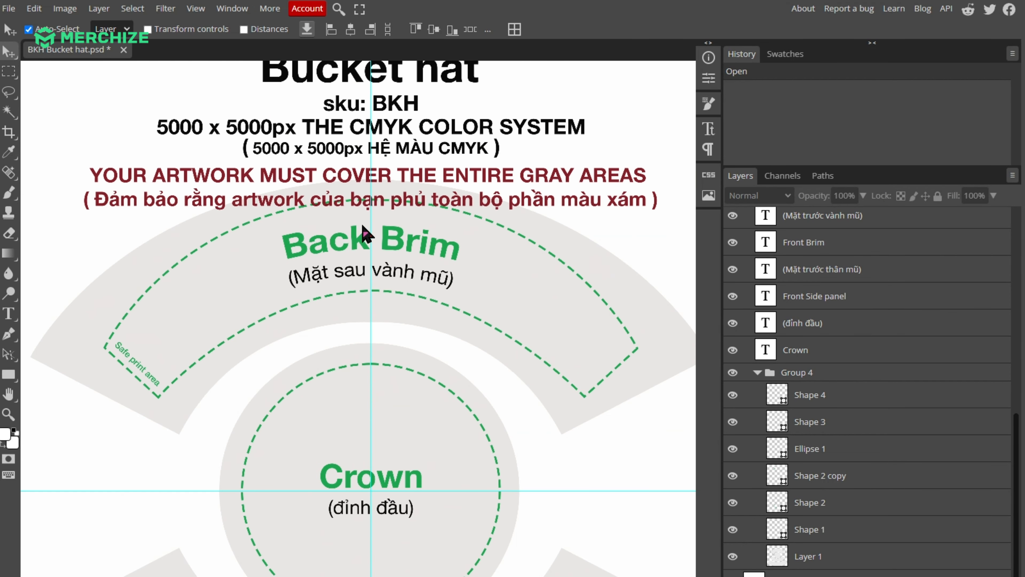
scroll(492, 270, "down", 10)
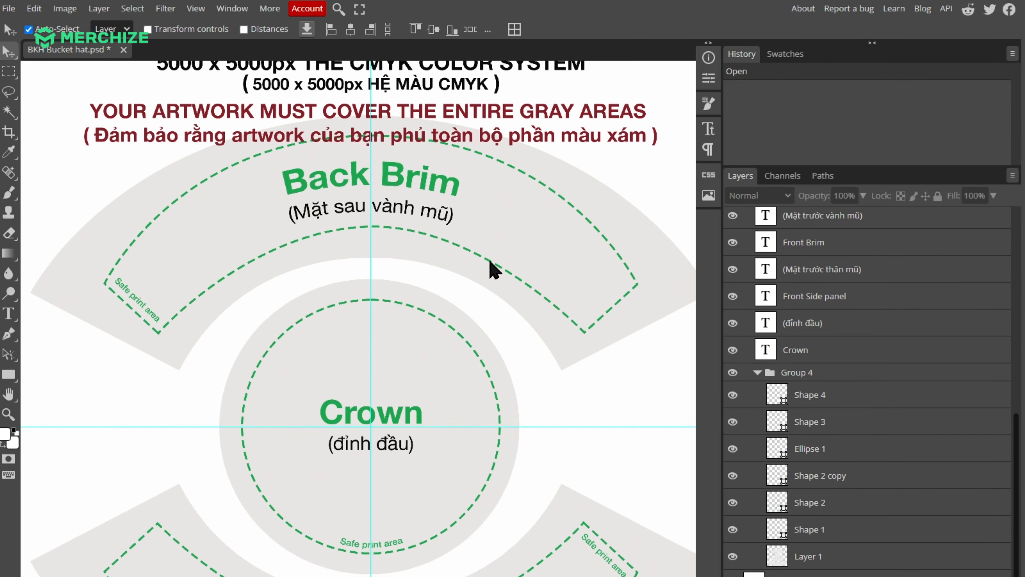
scroll(351, 290, "down", 1)
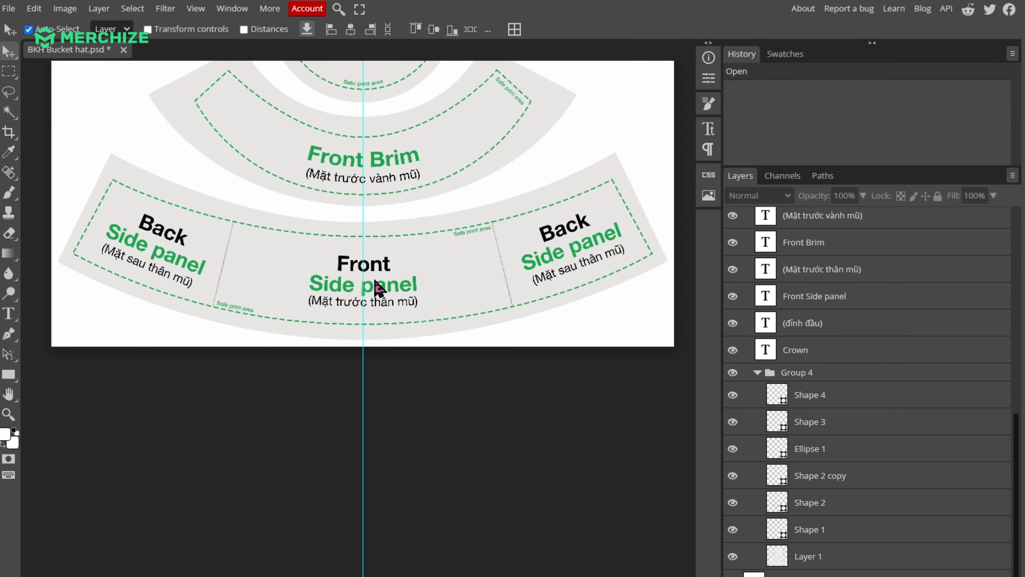
scroll(341, 256, "down", 3)
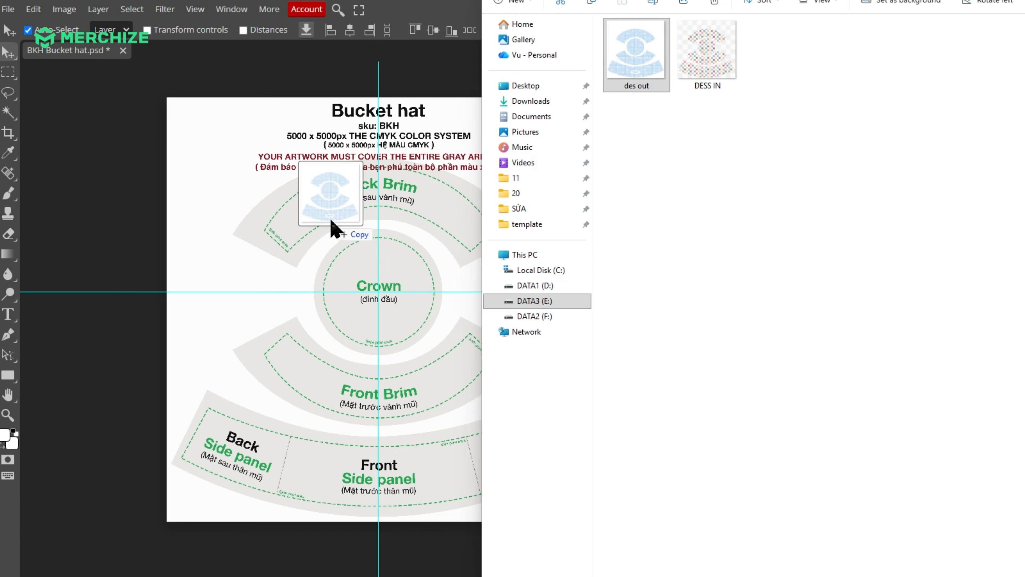
Place the des out design file onto the template and confirm its placement.
left_click_drag(337, 229, 343, 224)
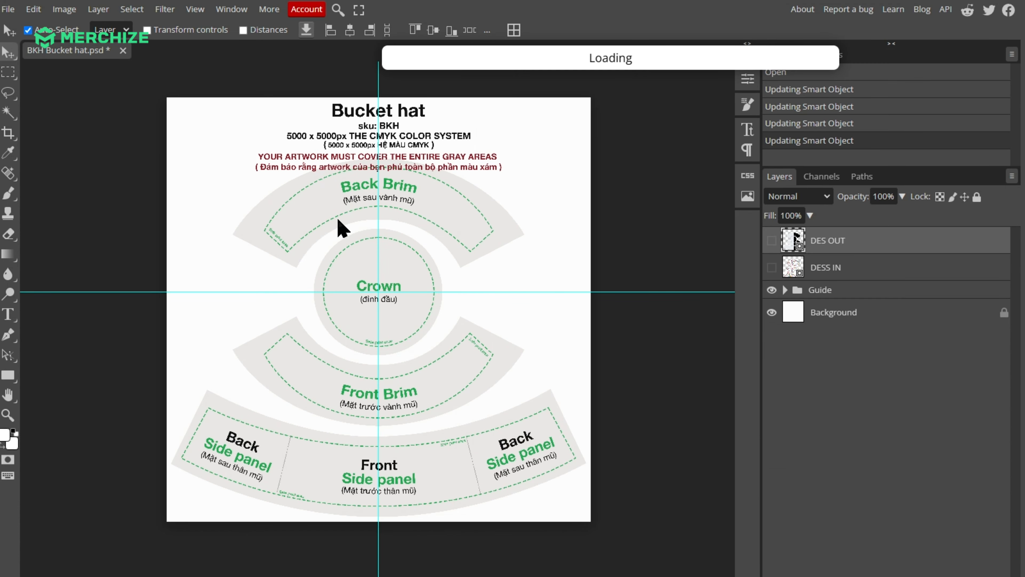
key("Return")
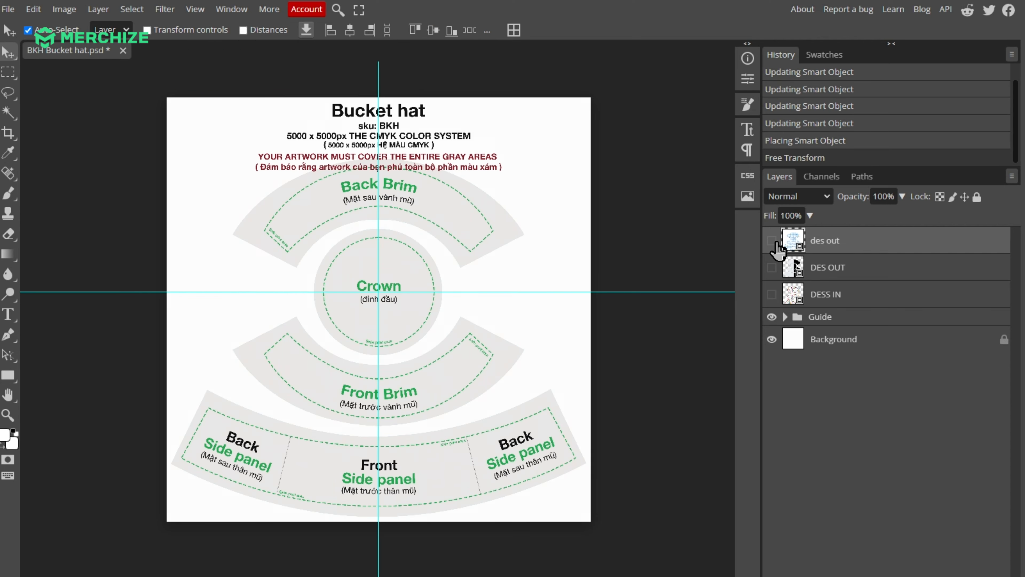
Toggle the des out layer's visibility repeatedly to compare the design against the template outlines.
left_click(772, 241)
left_click(772, 241)
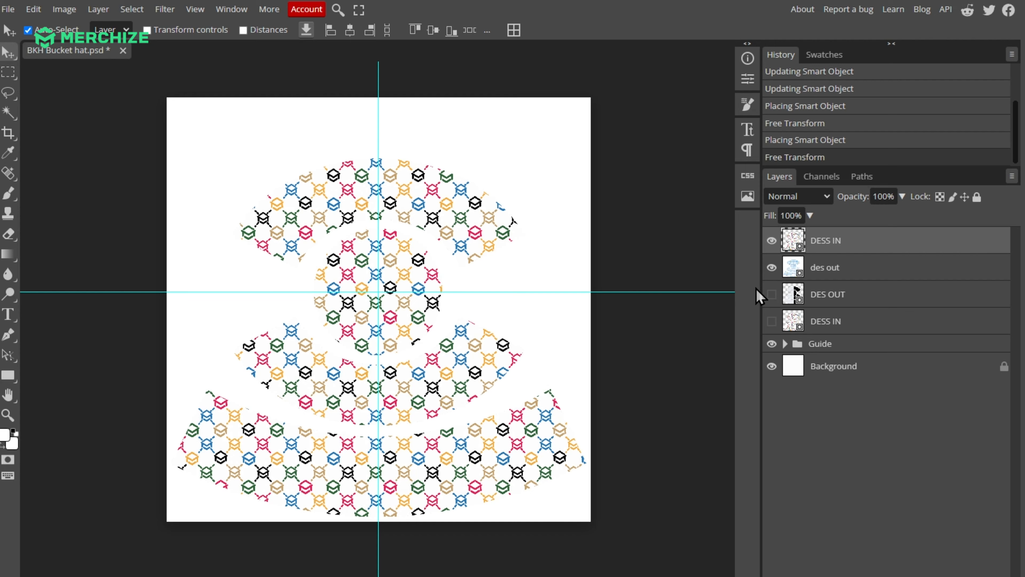
left_click(774, 242)
left_click(773, 241)
left_click(774, 241)
left_click(774, 242)
left_click(774, 243)
left_click(775, 262)
left_click(771, 241)
left_click(771, 241)
left_click(771, 241)
left_click(766, 242)
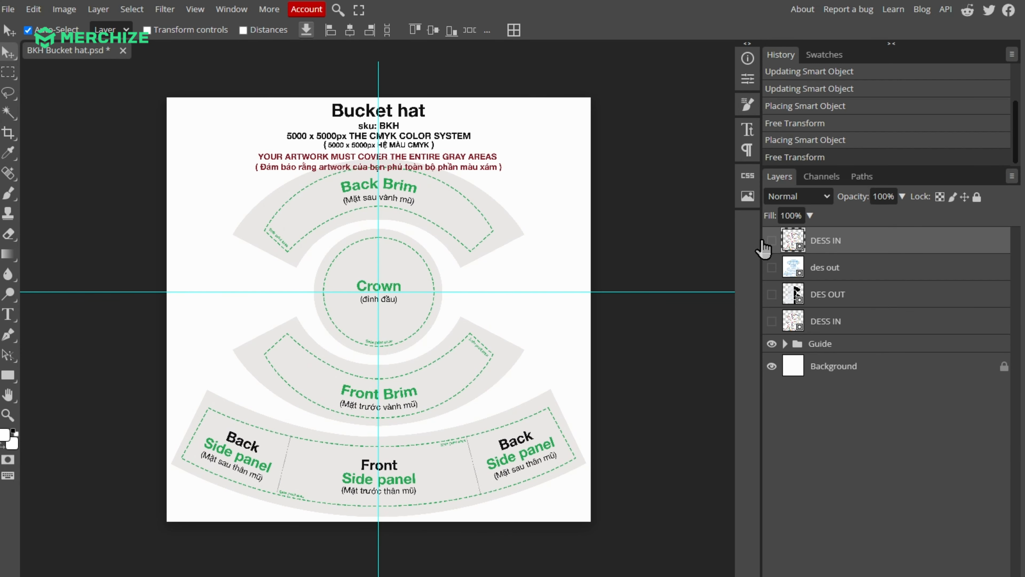
Zoom in on the side panels and toggle the des out layer to check its fit.
scroll(355, 287, "down", 5)
scroll(359, 287, "up", 2)
scroll(366, 286, "up", 2)
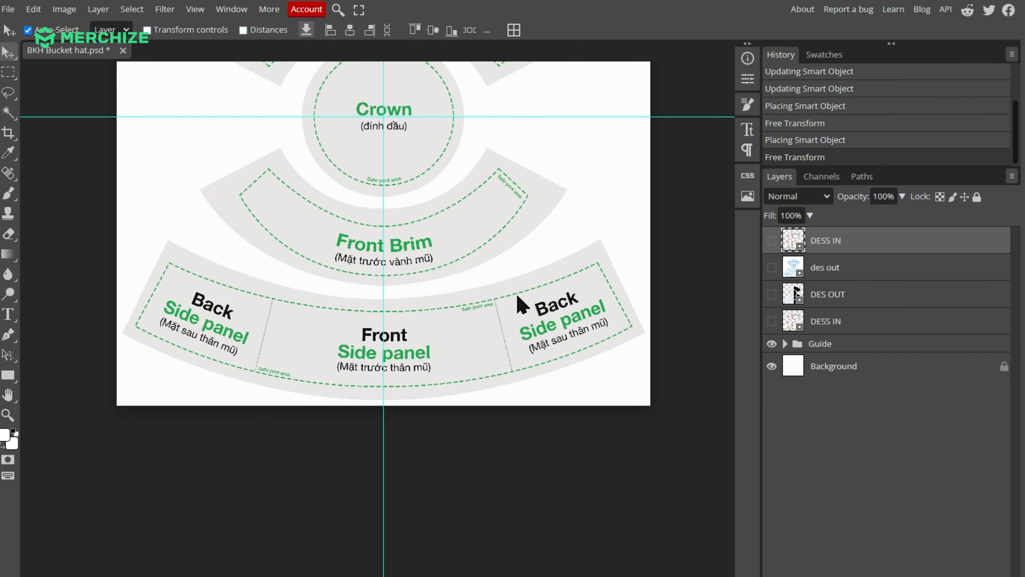
left_click(771, 268)
left_click(772, 268)
left_click(771, 268)
left_click(772, 268)
left_click(772, 268)
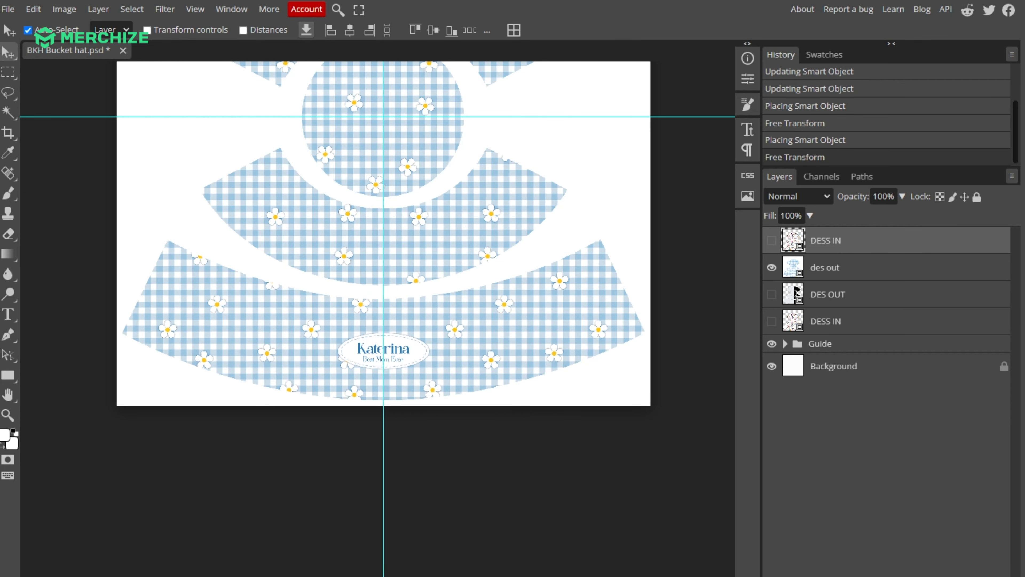
left_click(771, 268)
Expand the Guide group and zoom around the side panel area to inspect its layers.
scroll(444, 321, "up", 2)
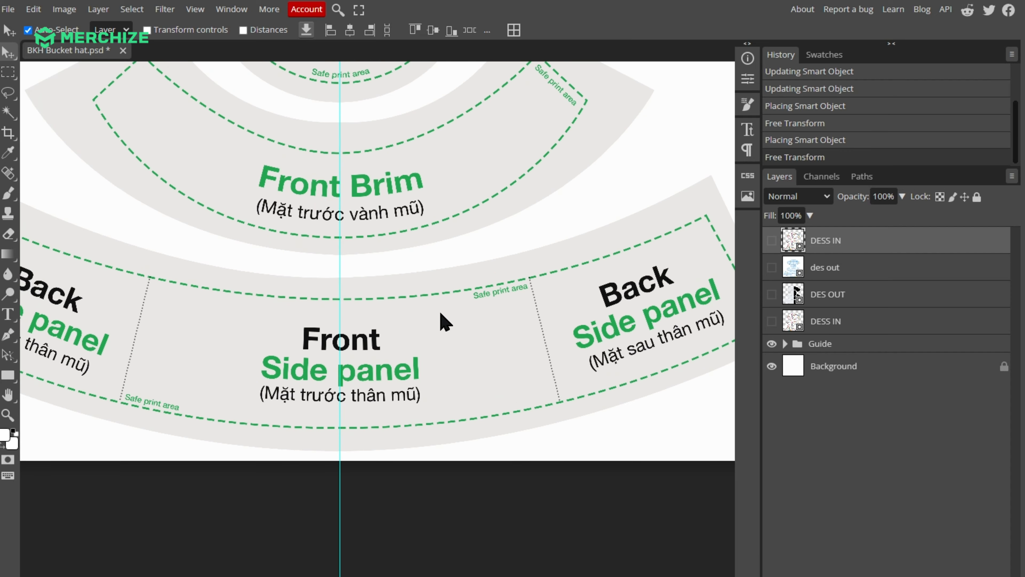
scroll(444, 321, "up", 2)
left_click(785, 343)
scroll(783, 549, "down", 5)
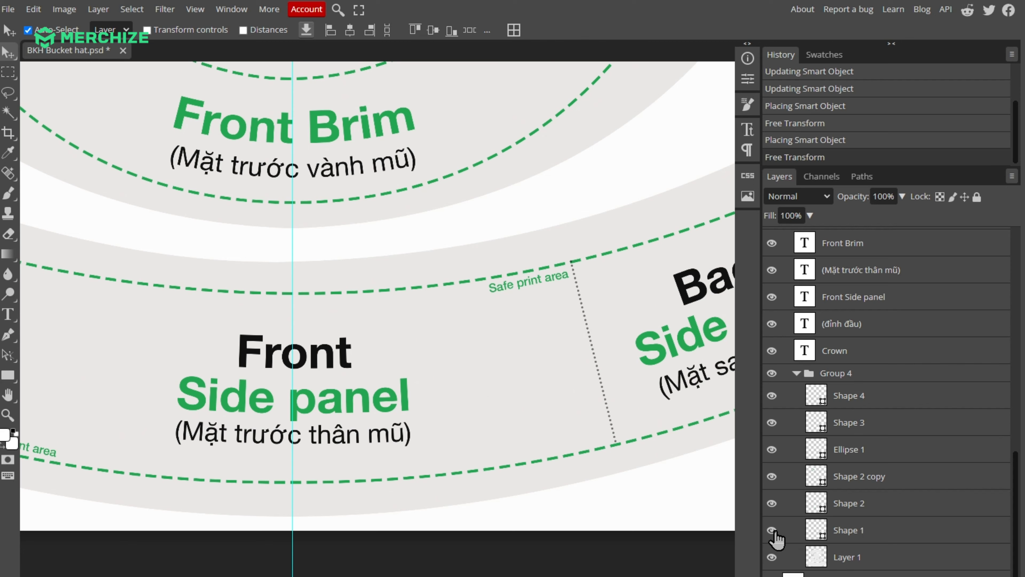
scroll(546, 300, "right", 2)
scroll(546, 299, "down", 5)
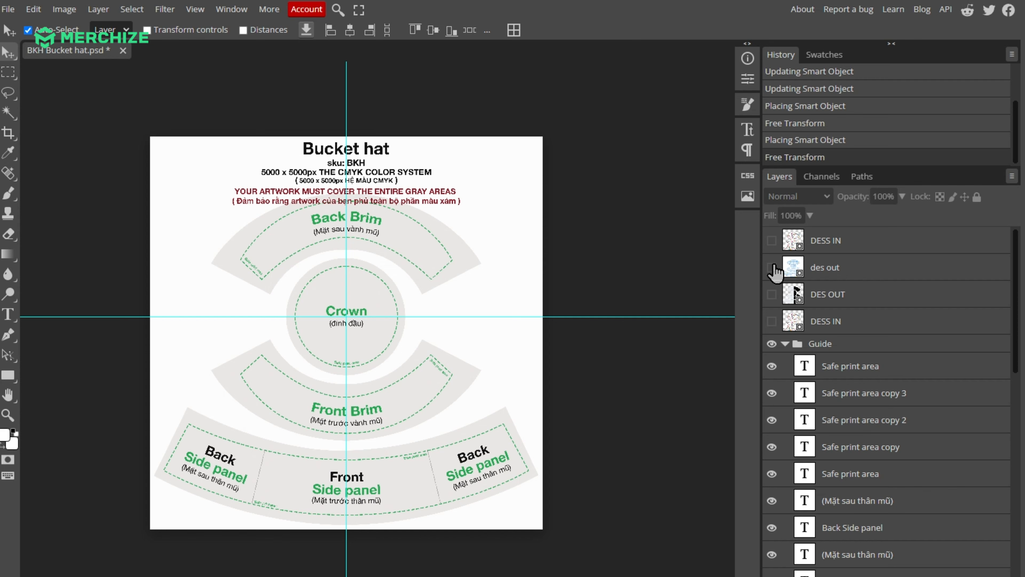
Toggle the DESS IN layer and the Group 4 shapes on and off to compare coverage.
left_click(772, 240)
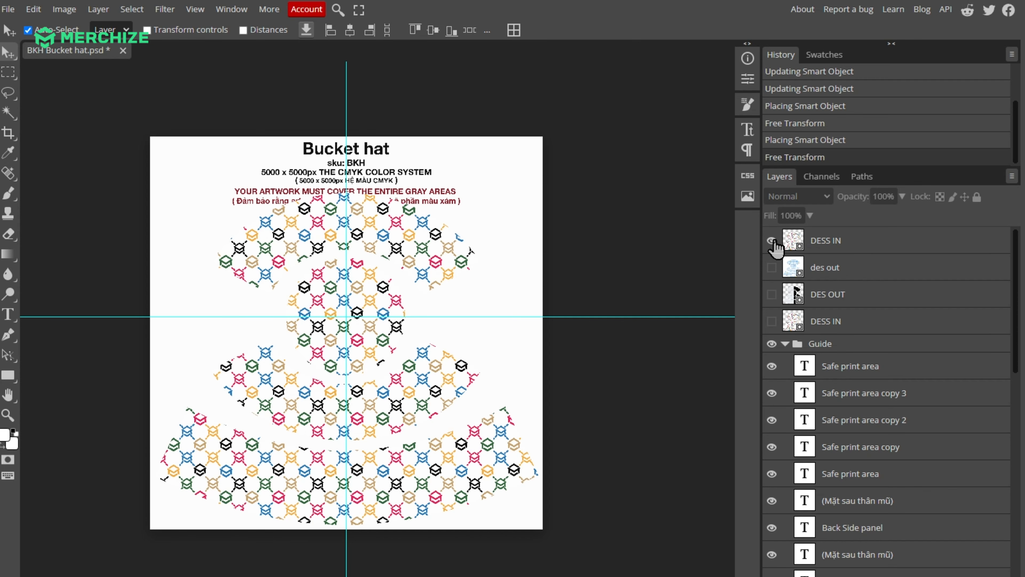
left_click(772, 241)
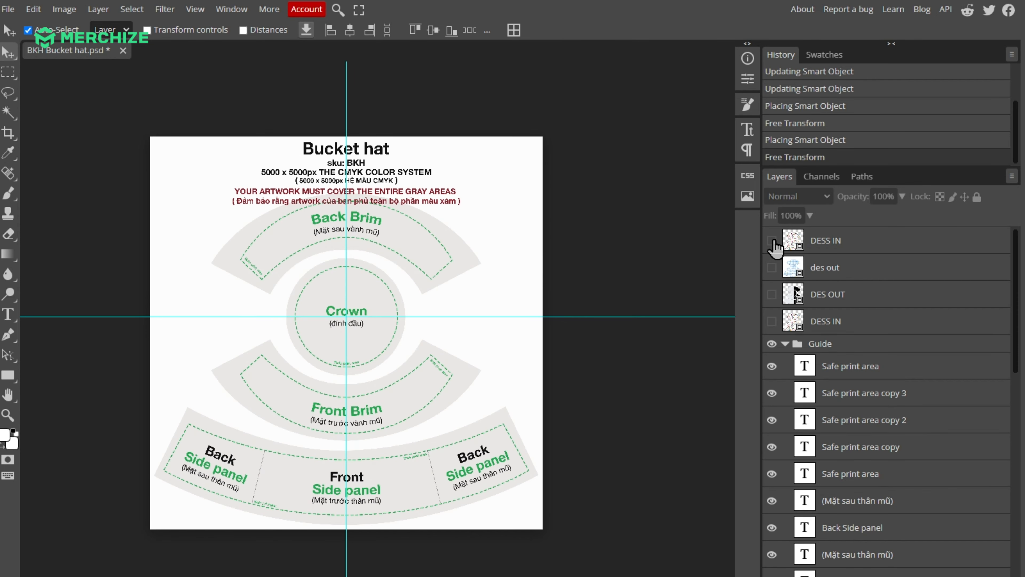
left_click(772, 241)
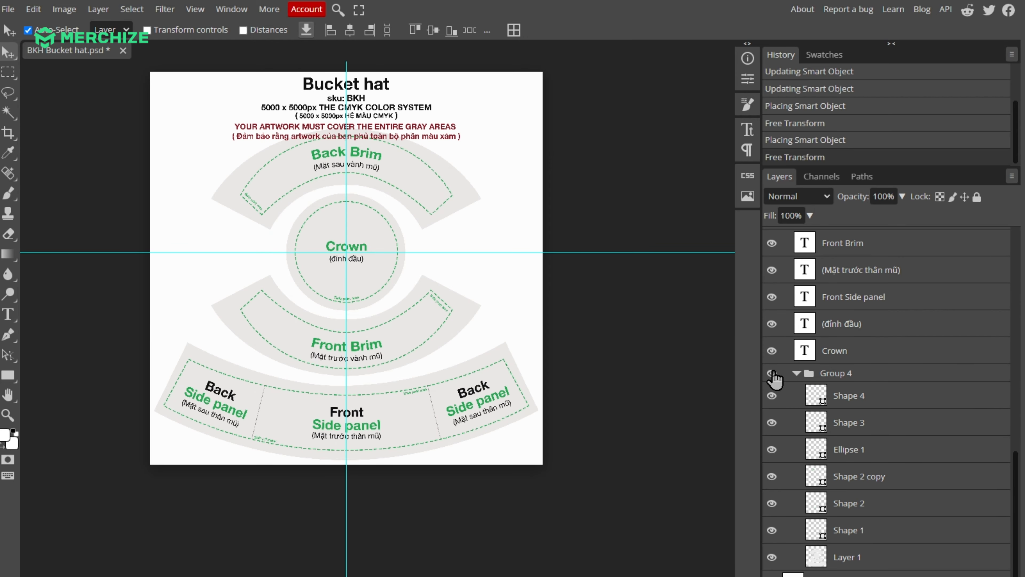
left_click(773, 374)
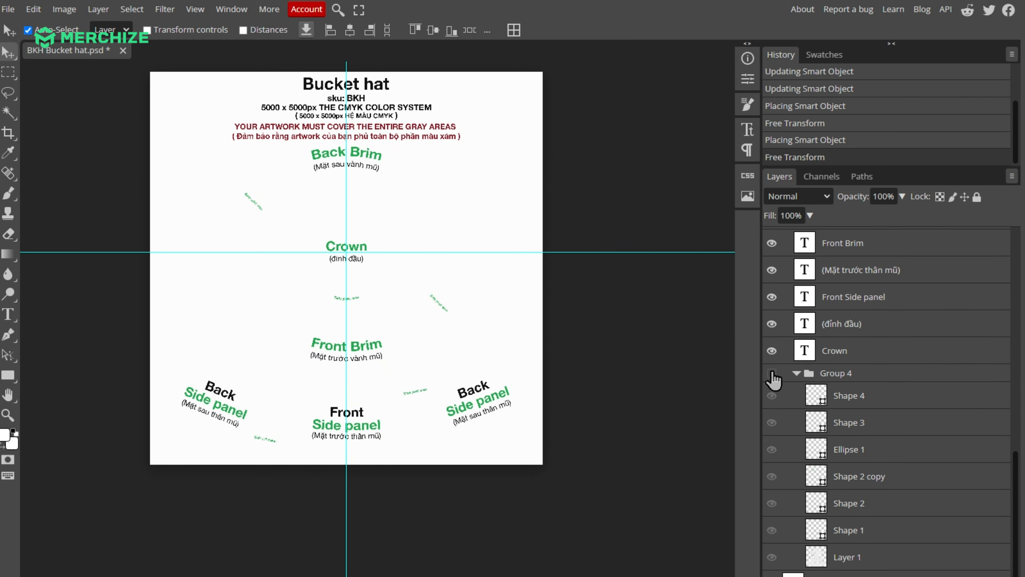
left_click(772, 374)
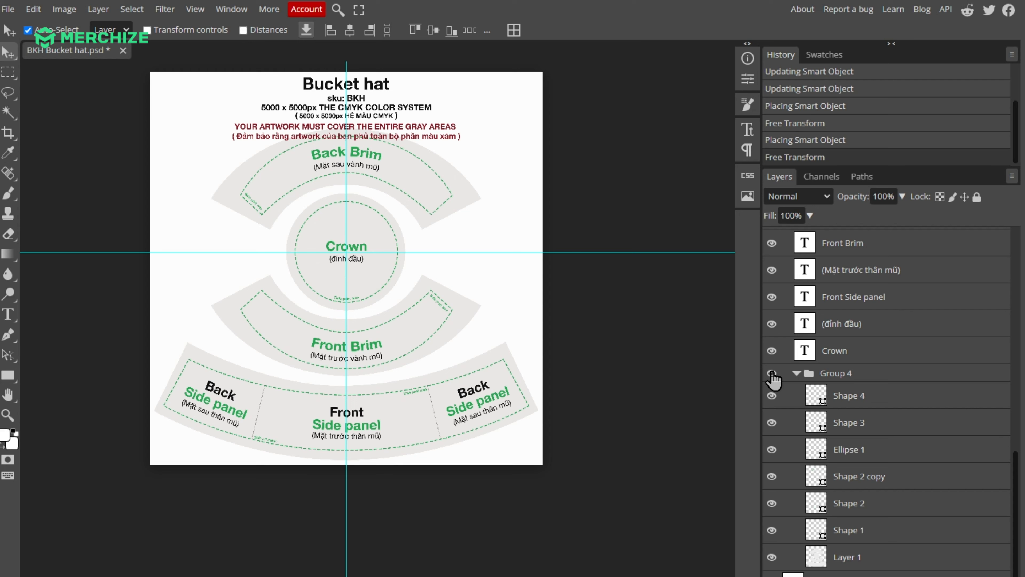
Turn on both the des out and DESS IN design layers over the template.
scroll(773, 379, "up", 10)
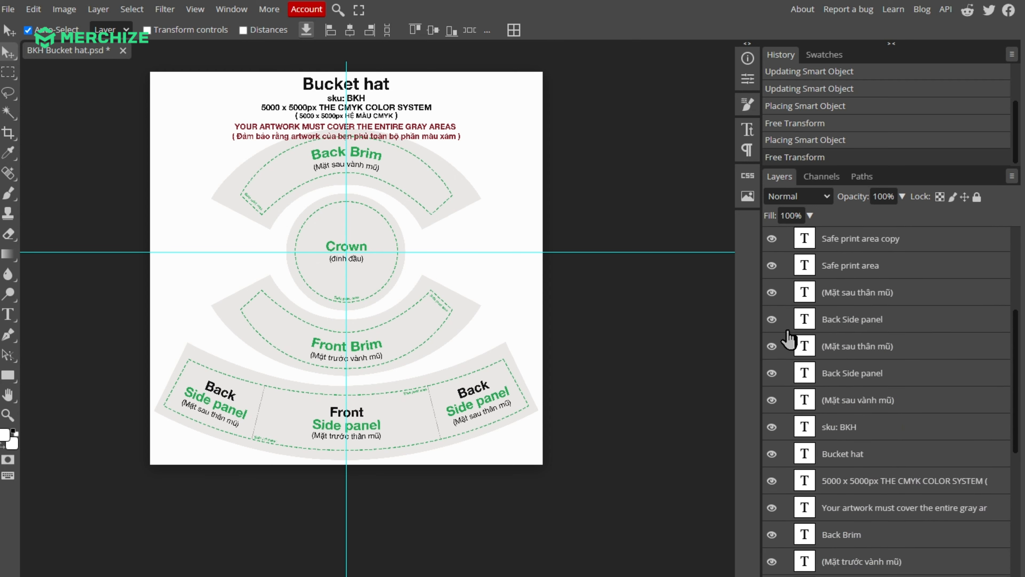
left_click(785, 343)
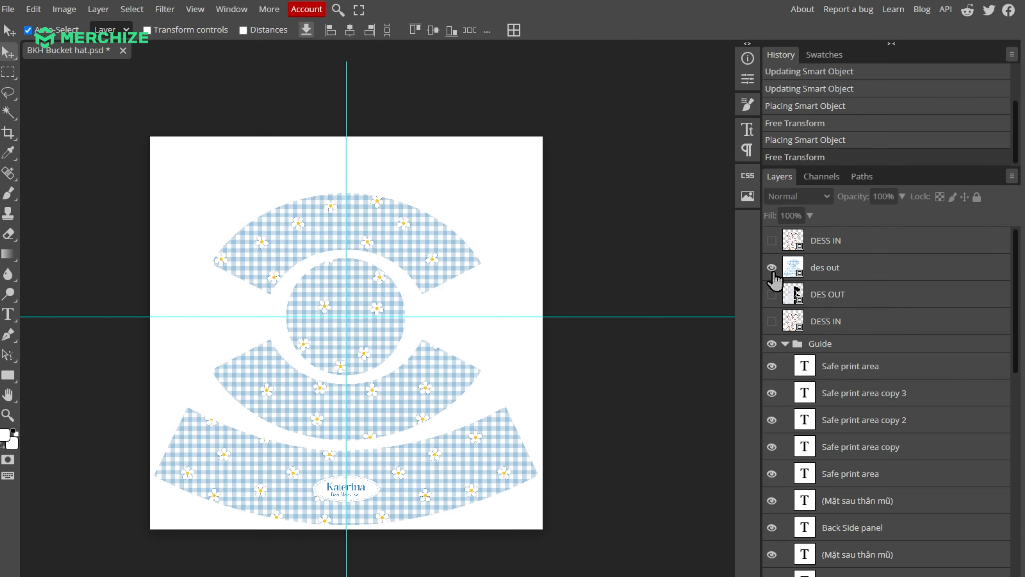
left_click(772, 273)
left_click(773, 273)
left_click(772, 241)
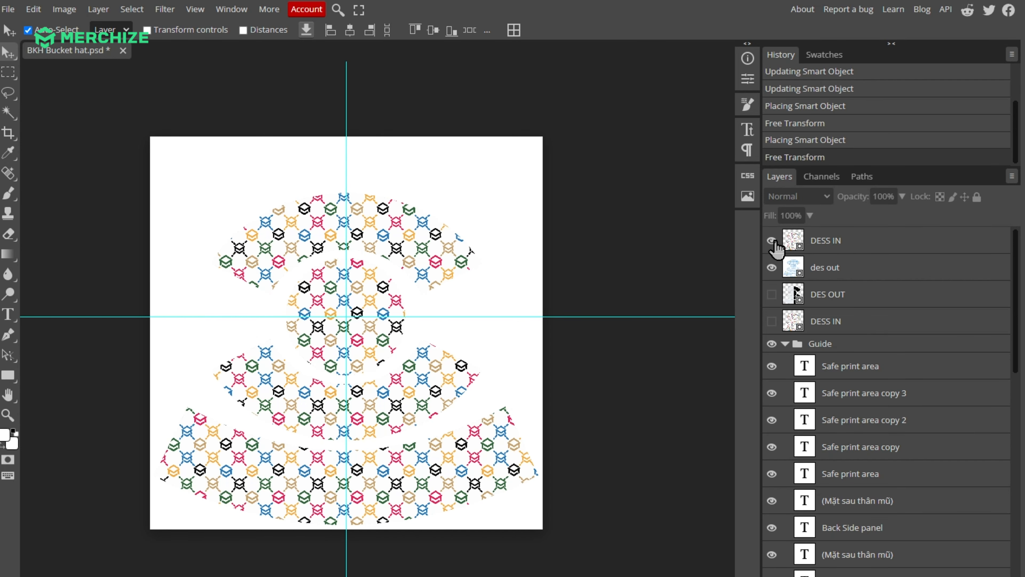
Hide the DESS IN layer so only the des out design shows on the template.
scroll(390, 284, "down", 2)
scroll(392, 278, "up", 1)
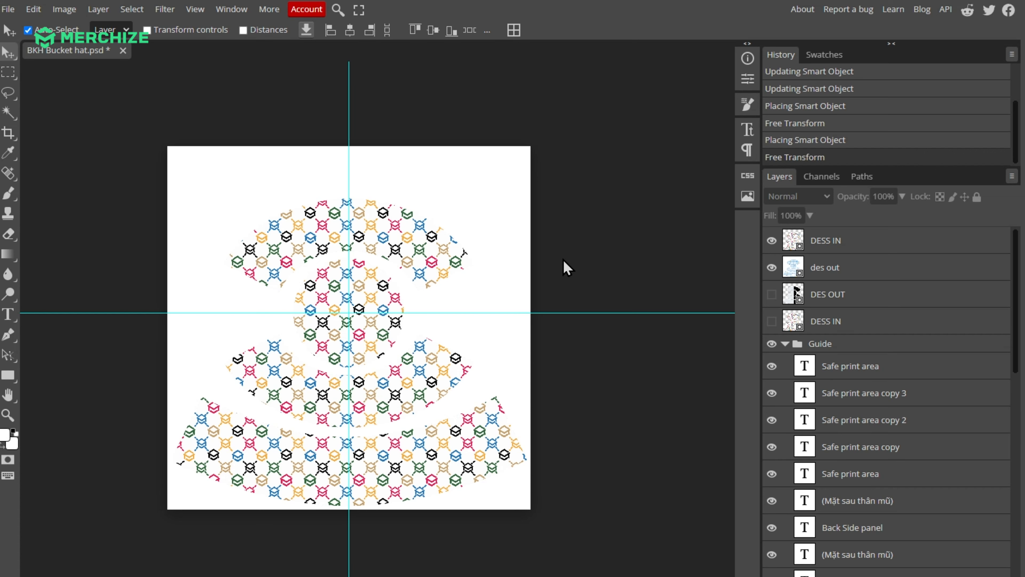
left_click(772, 241)
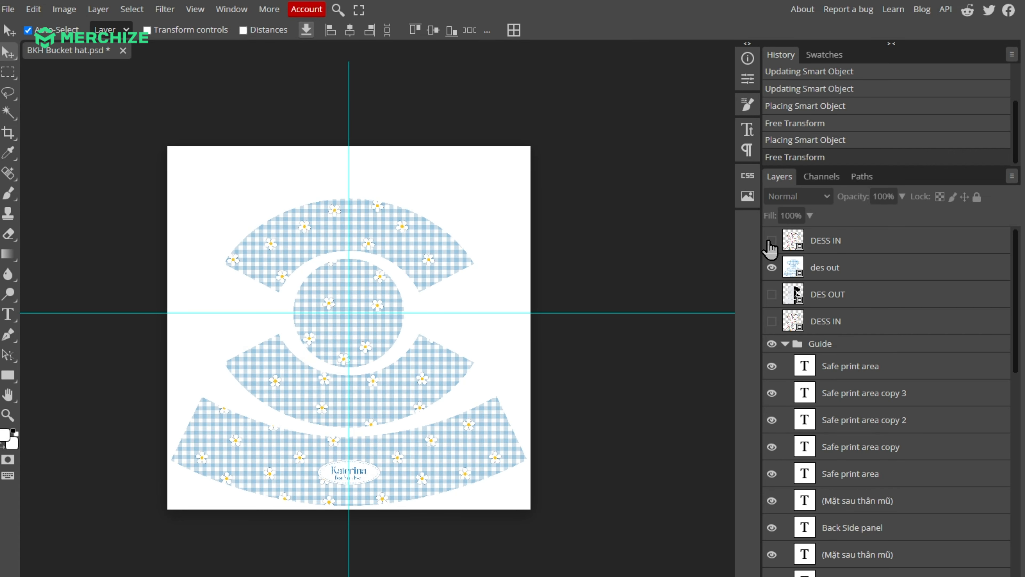
left_click(772, 241)
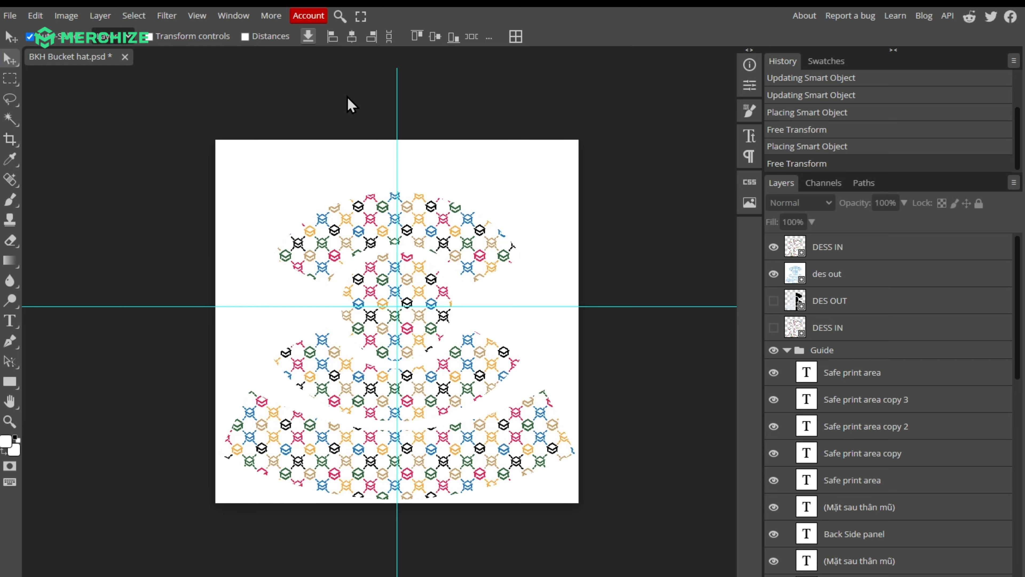
scroll(348, 104, "up", 1)
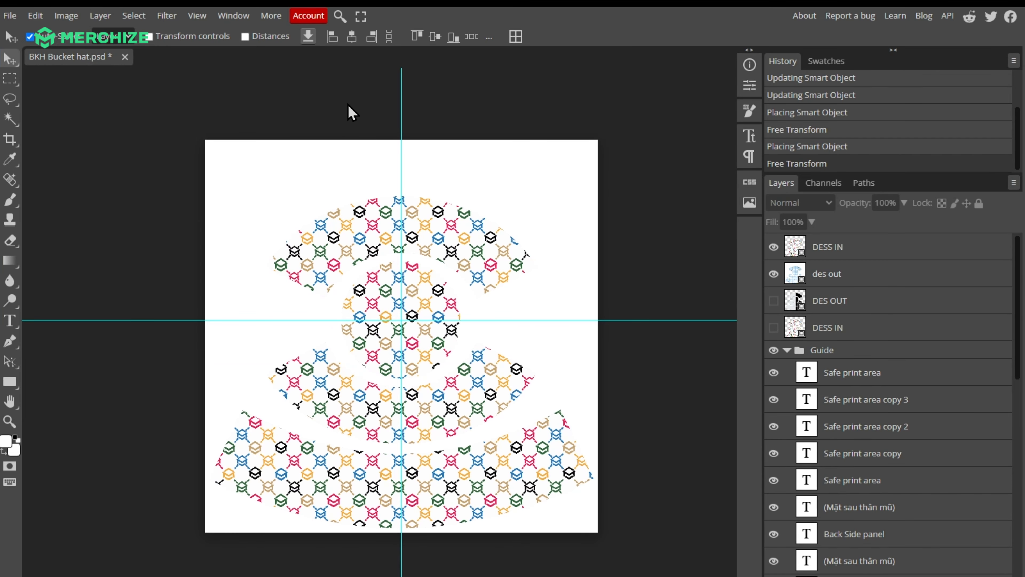
left_click_drag(446, 283, 424, 261)
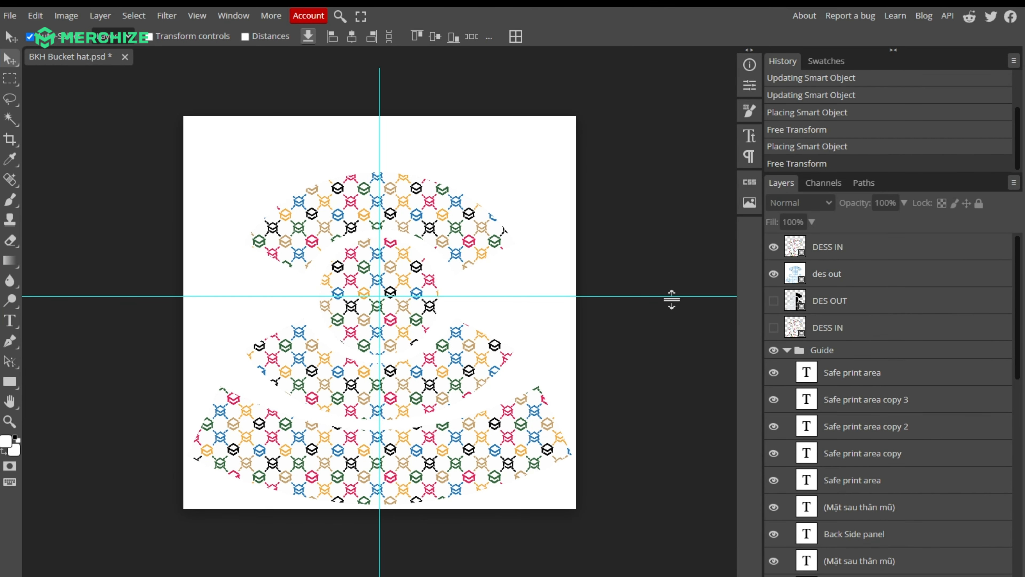
left_click(775, 248)
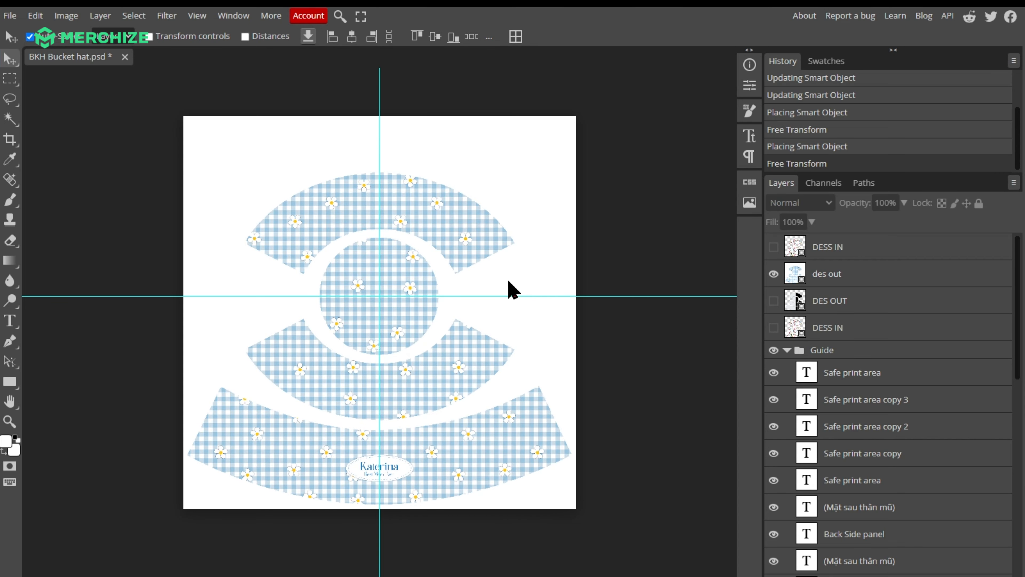
Export the canvas as a PNG named out, then hide the des out layer.
left_click(10, 17)
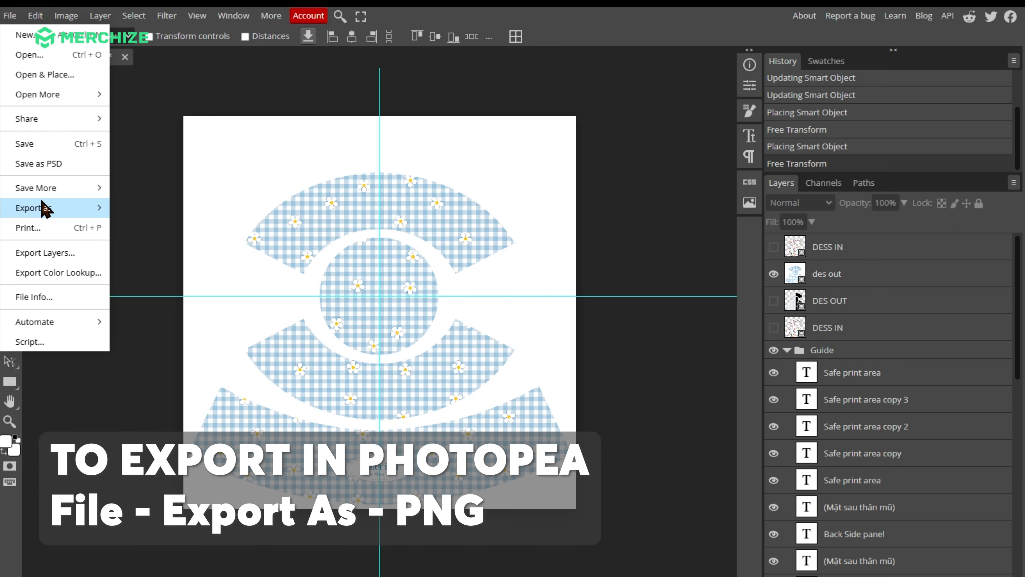
mouse_move(46, 210)
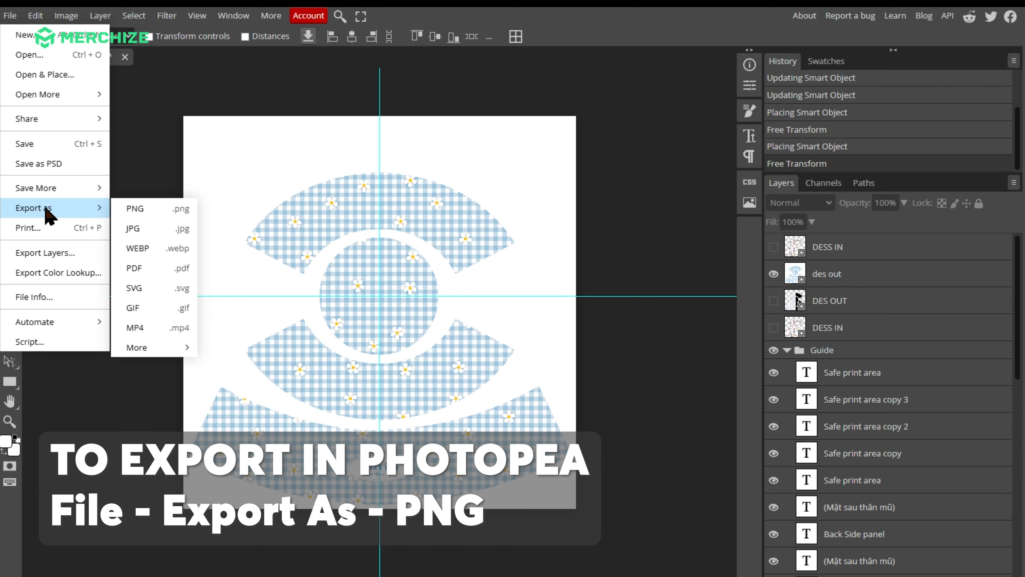
left_click(148, 210)
scroll(225, 200, "down", 5)
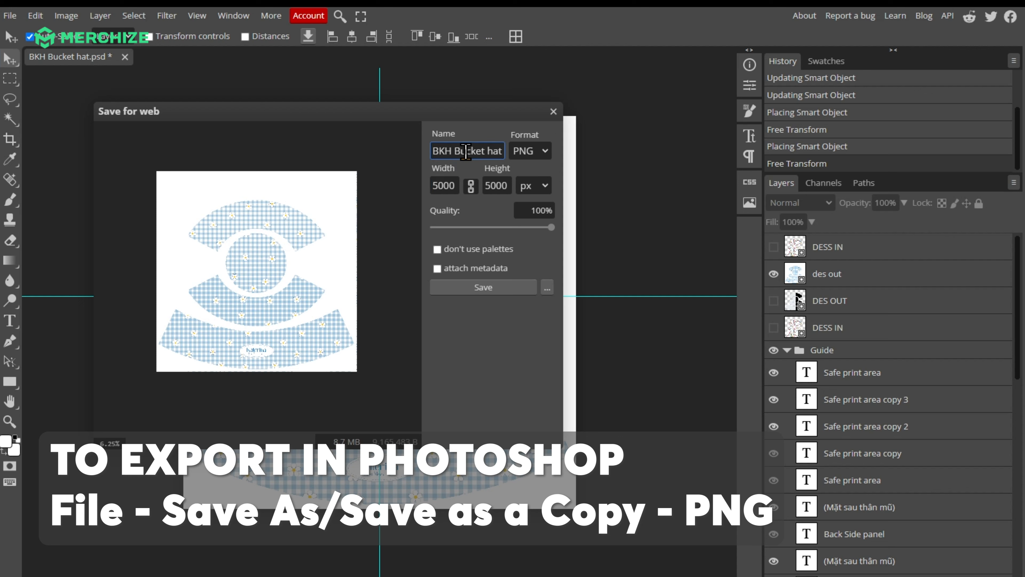
key("ctrl+a")
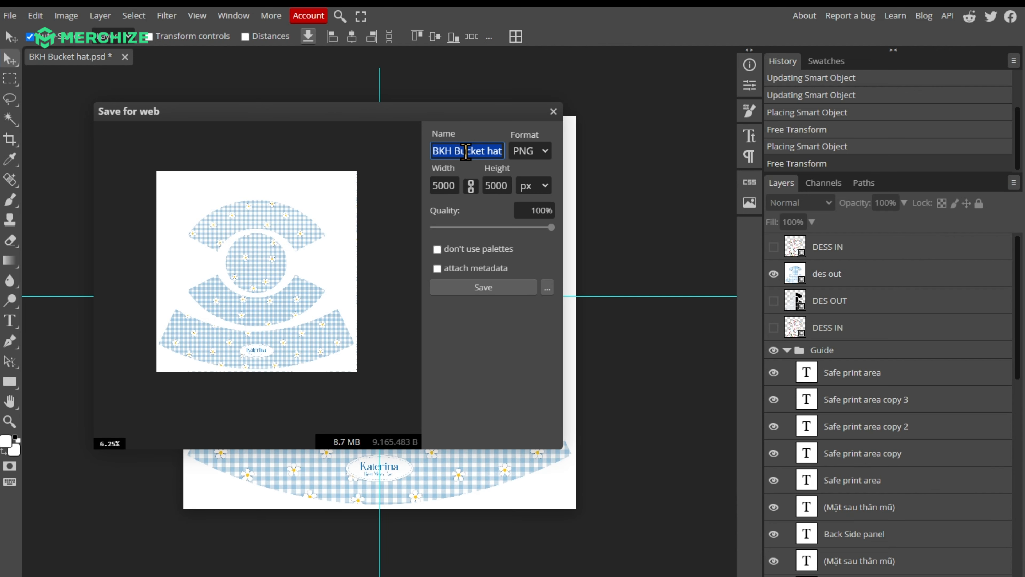
type("mat")
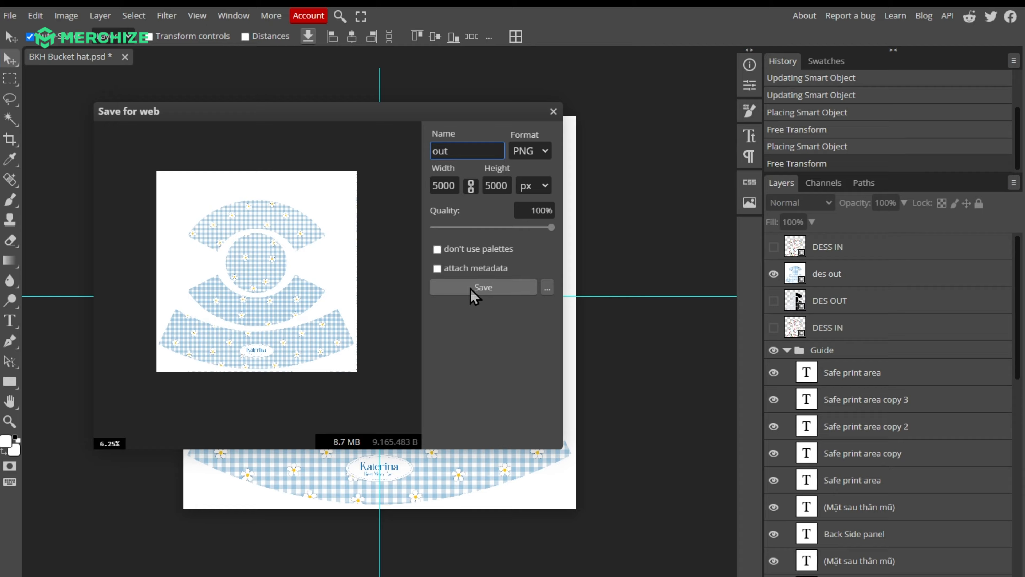
left_click(477, 288)
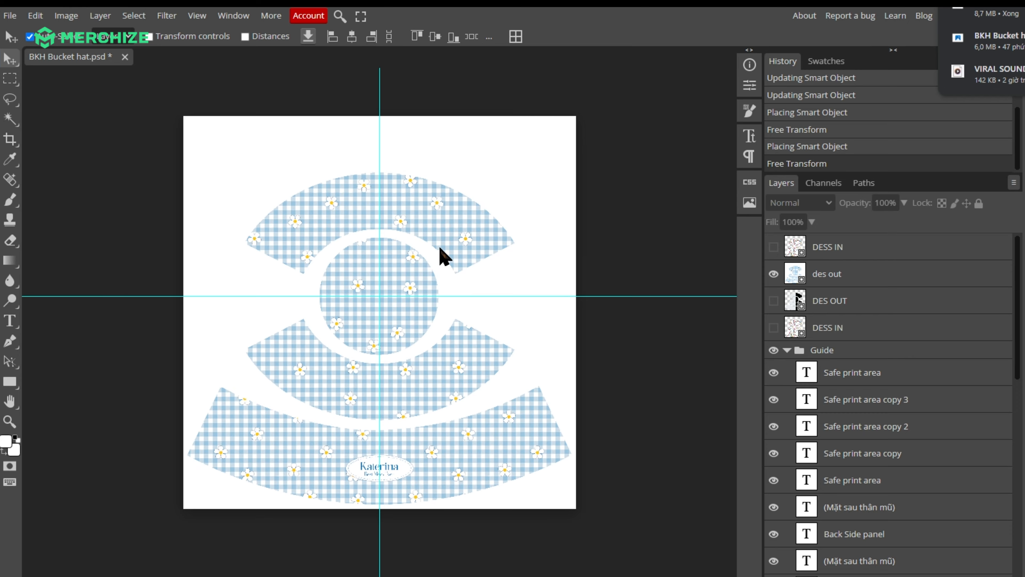
left_click(774, 274)
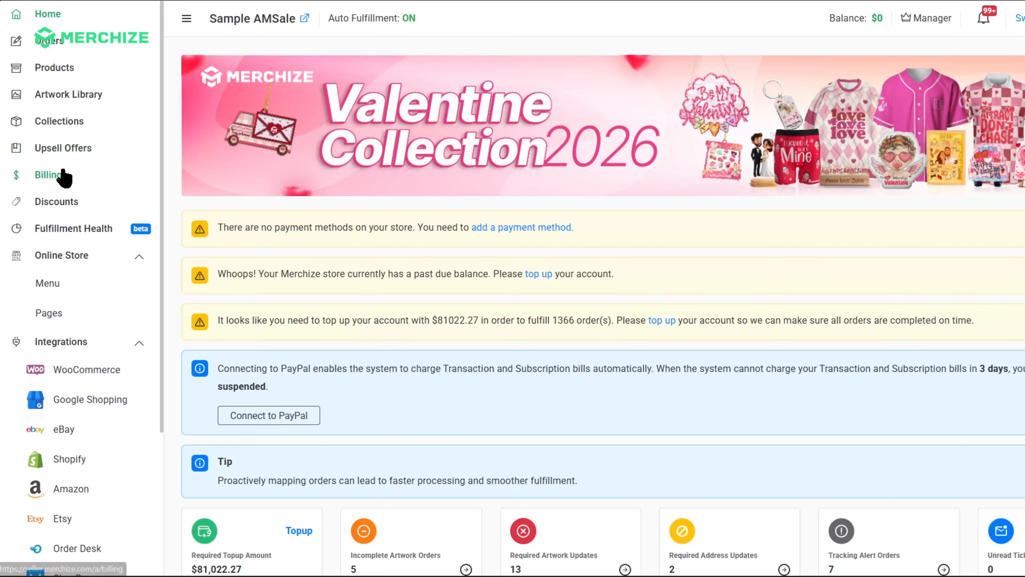
Switch to the Merchize seller dashboard and start a regular product from the Reversible Bucket Hat preset.
left_click(65, 76)
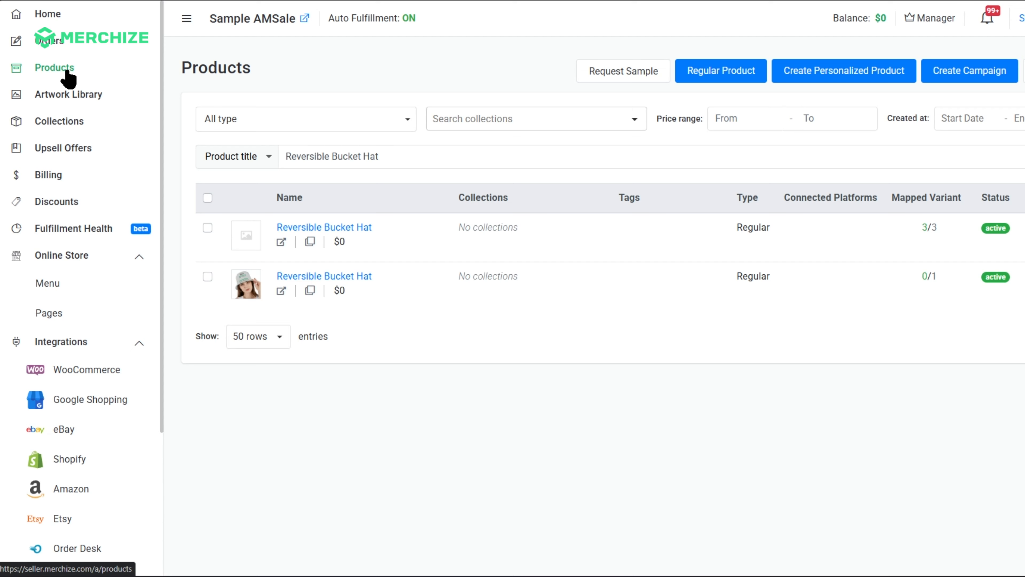
left_click(700, 75)
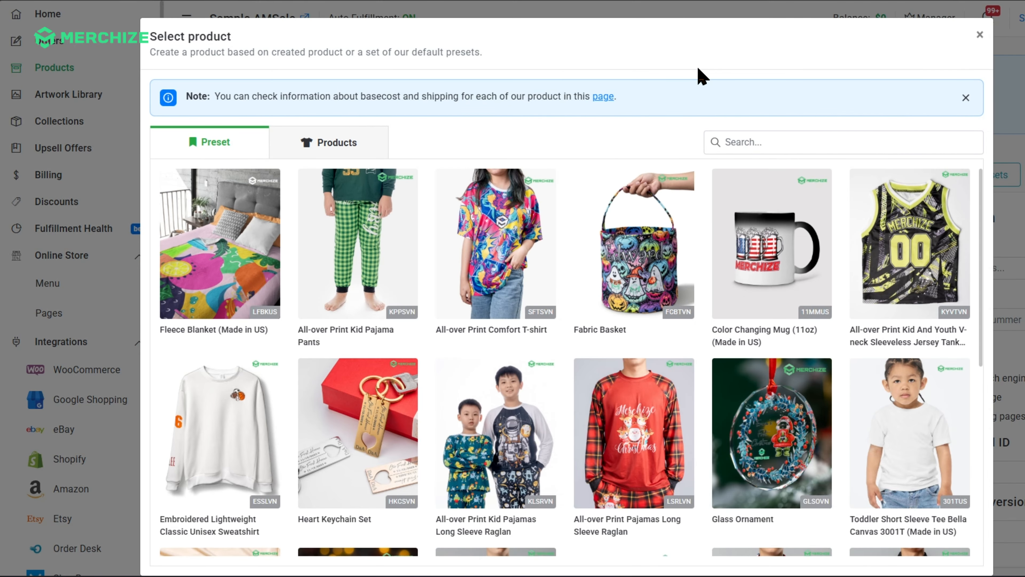
left_click(758, 143)
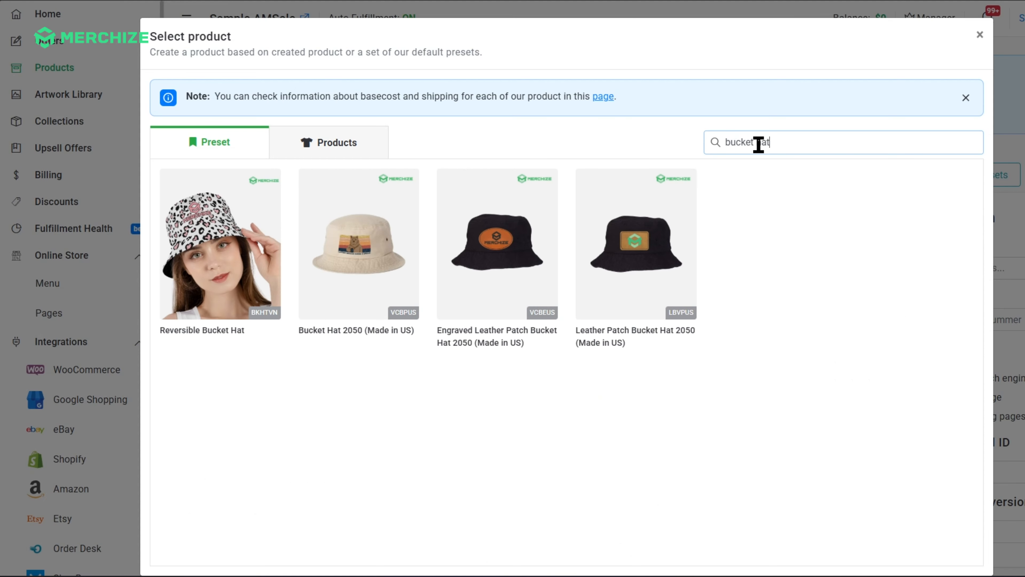
left_click(231, 262)
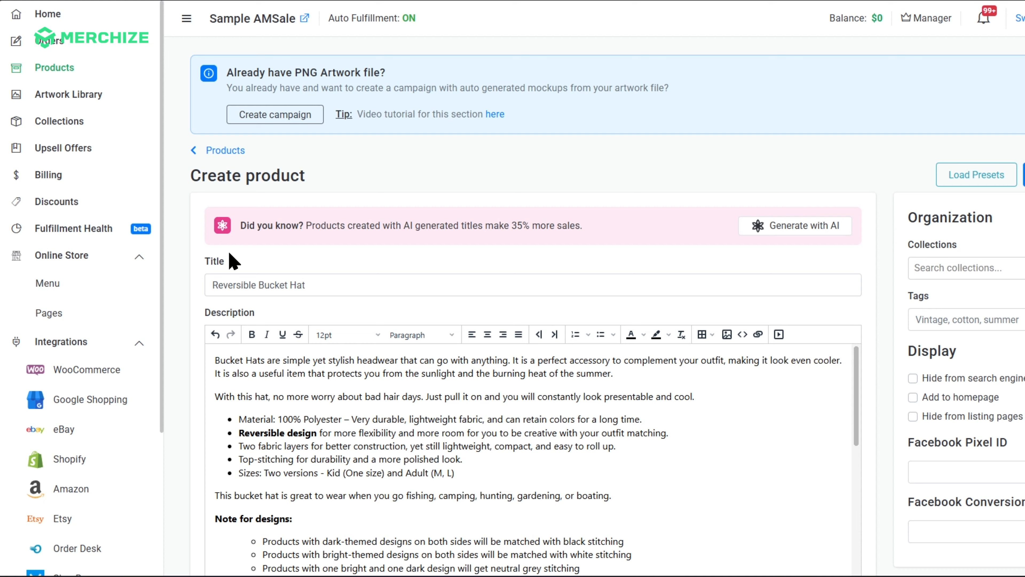
Upload the out PNG as the product's front artwork.
scroll(296, 257, "down", 10)
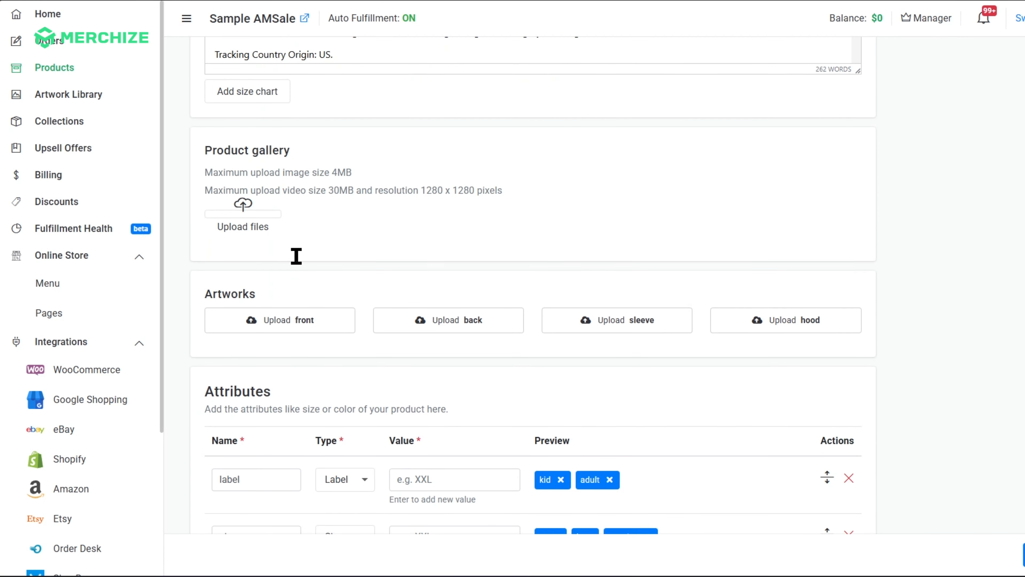
scroll(298, 263, "down", 1)
scroll(279, 259, "up", 1)
left_click(297, 326)
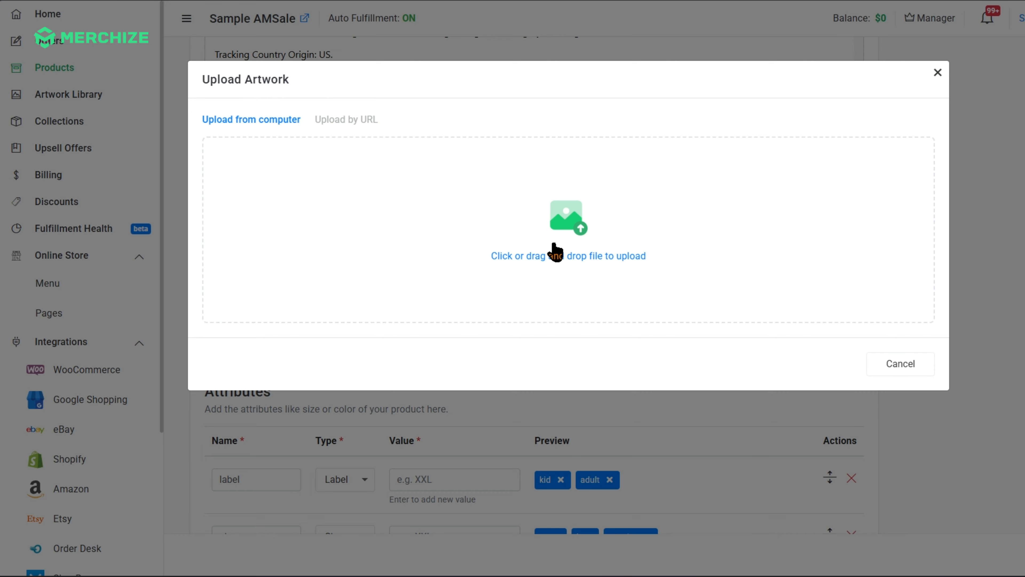
left_click(570, 257)
double_click(332, 44)
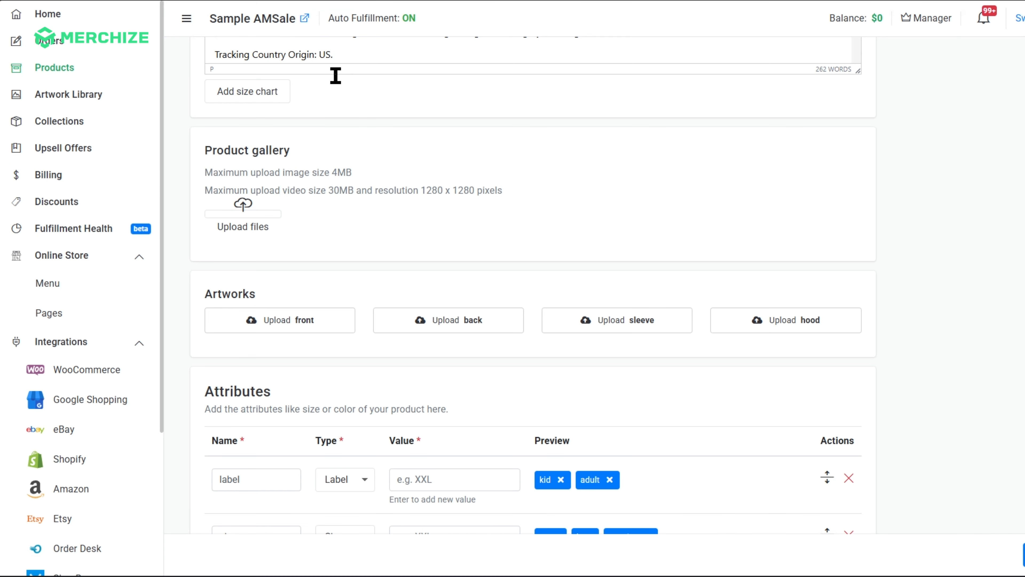
Upload the in PNG as the product's back artwork.
left_click(447, 325)
left_click(447, 230)
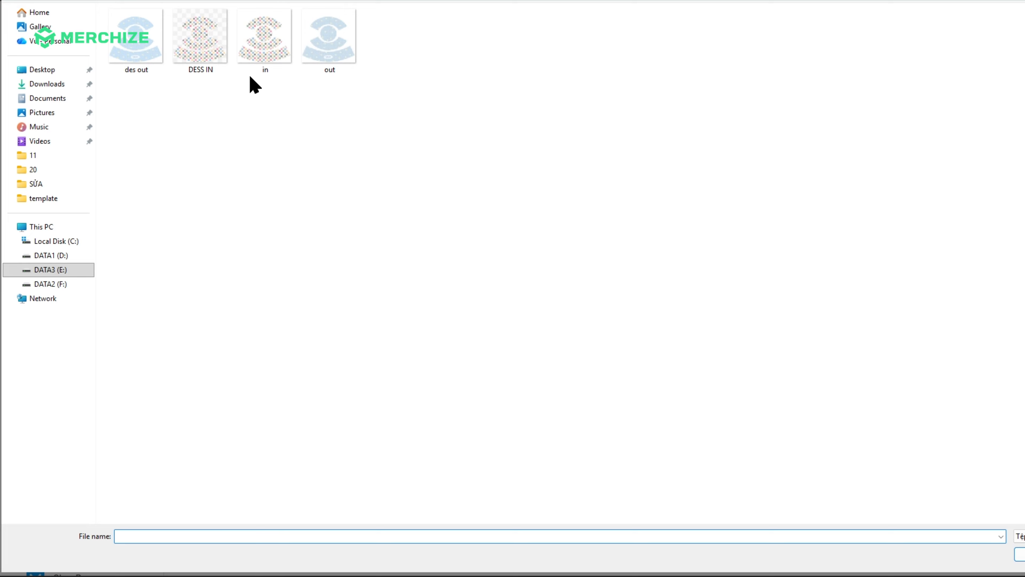
double_click(267, 41)
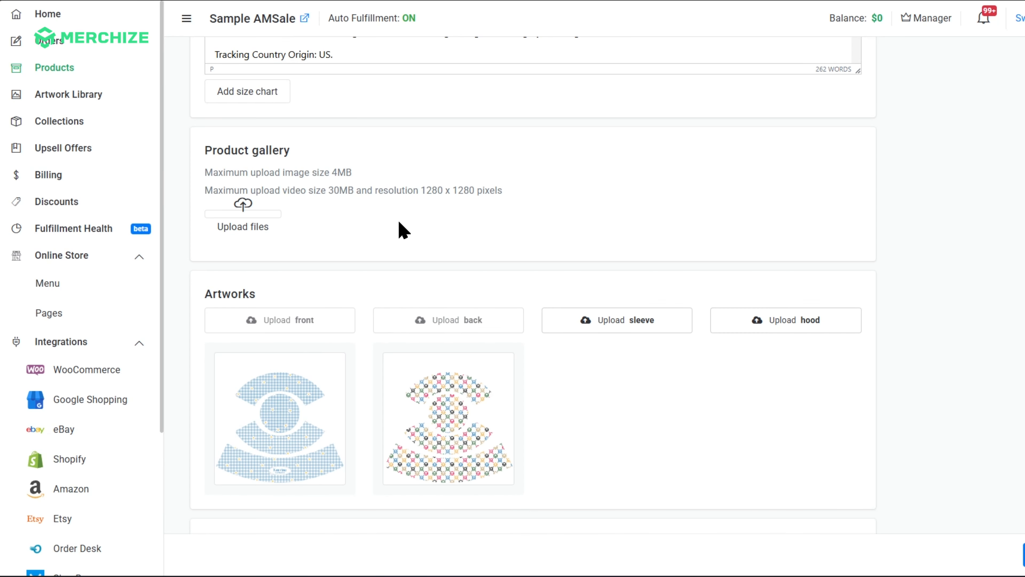
Create the Reversible Bucket Hat product with its default variants.
scroll(381, 244, "down", 5)
scroll(381, 247, "down", 5)
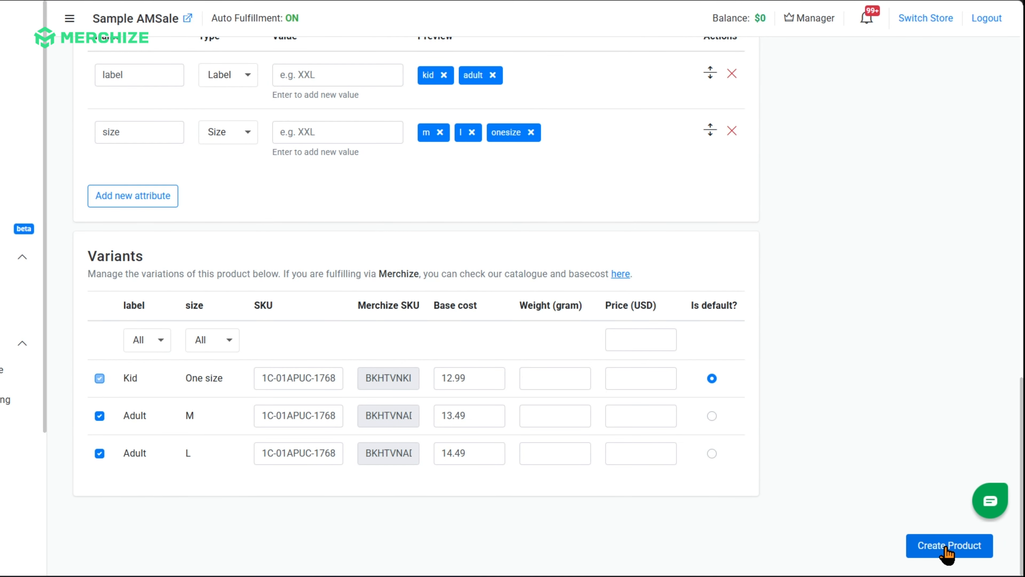
left_click(947, 545)
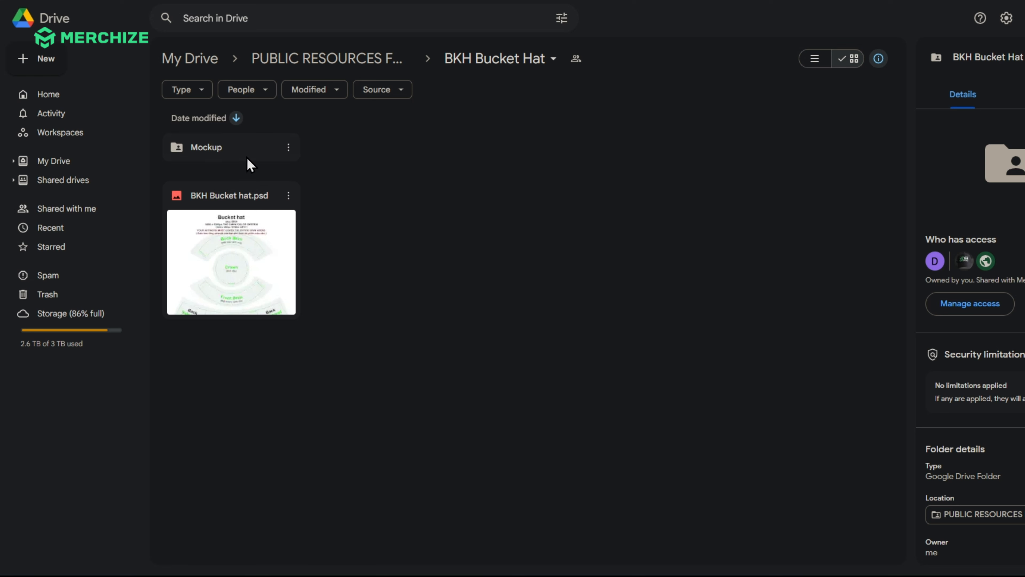
Switch to Google Drive and download Bucket Hat Mockup (Women).psd from the BKH Bucket Hat Mockup folder.
double_click(224, 153)
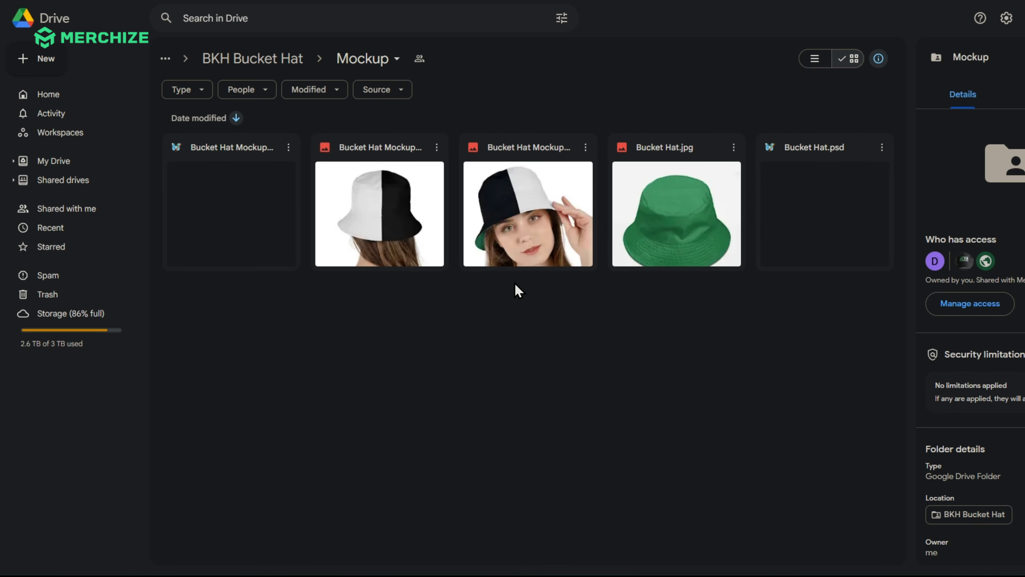
left_click(823, 214)
left_click(247, 206)
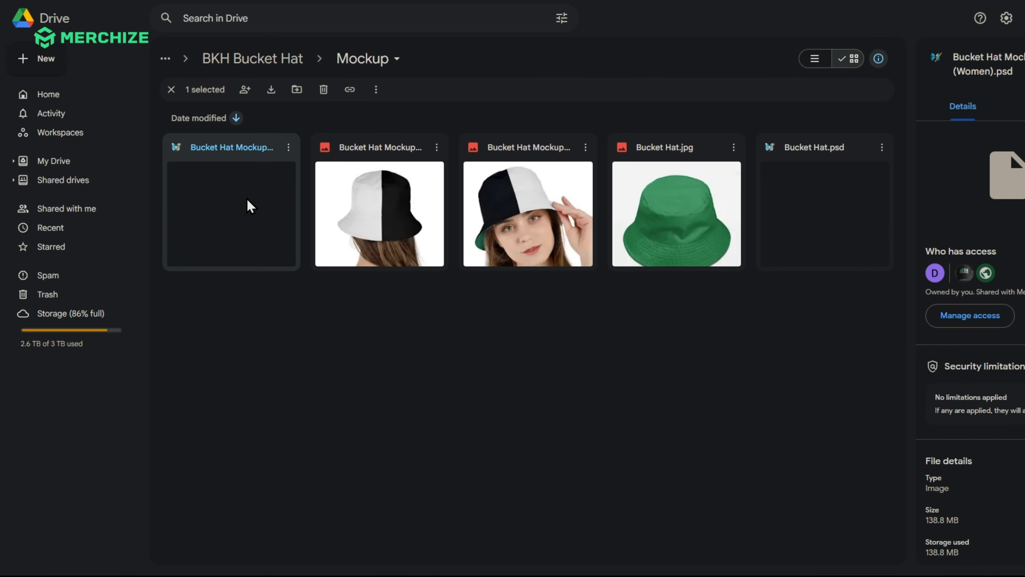
left_click(269, 90)
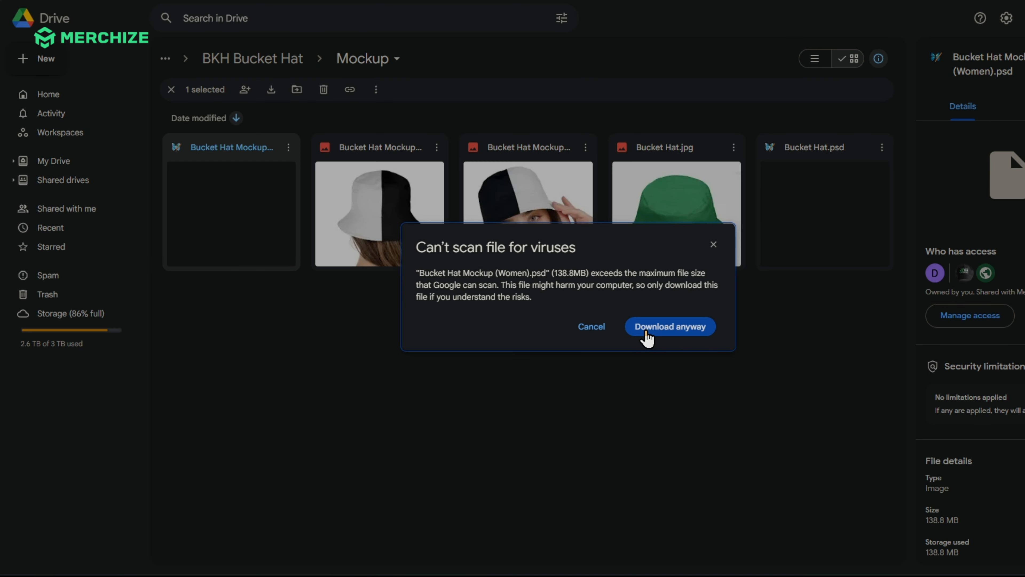
left_click(648, 332)
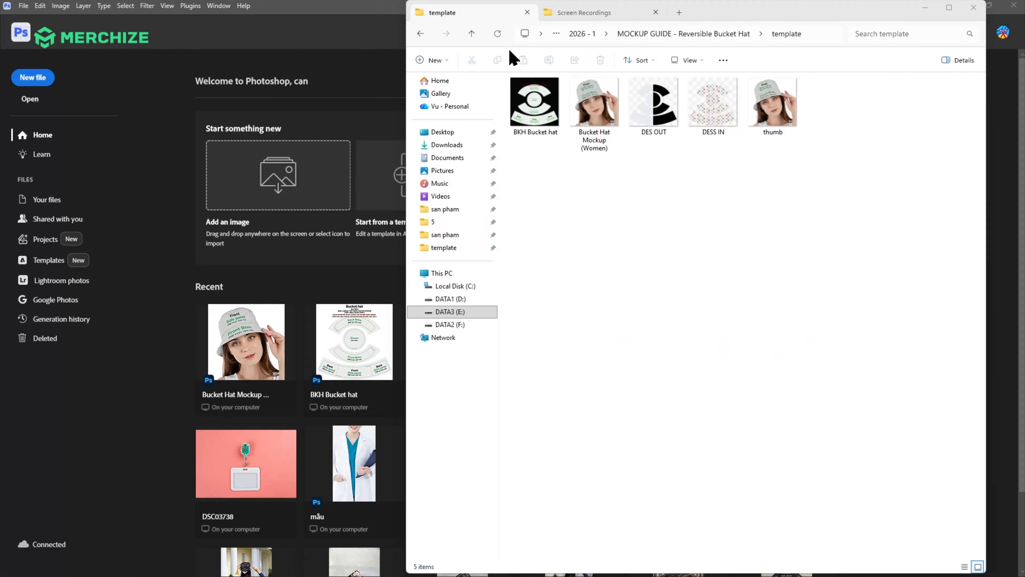
Open the mockup's outside-design smart object in Photoshop and turn on the Guide group in it.
left_click_drag(595, 105, 250, 122)
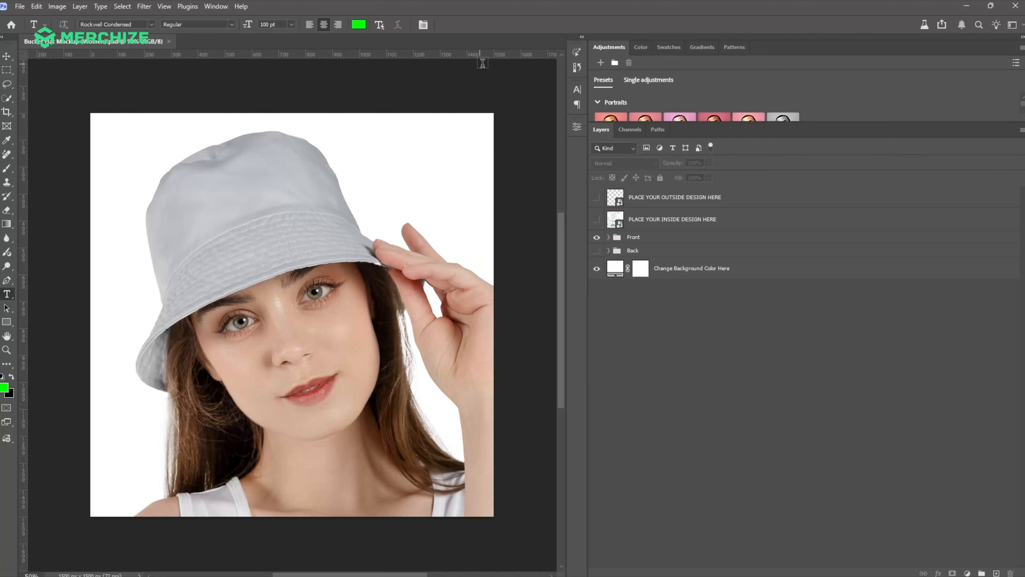
double_click(621, 205)
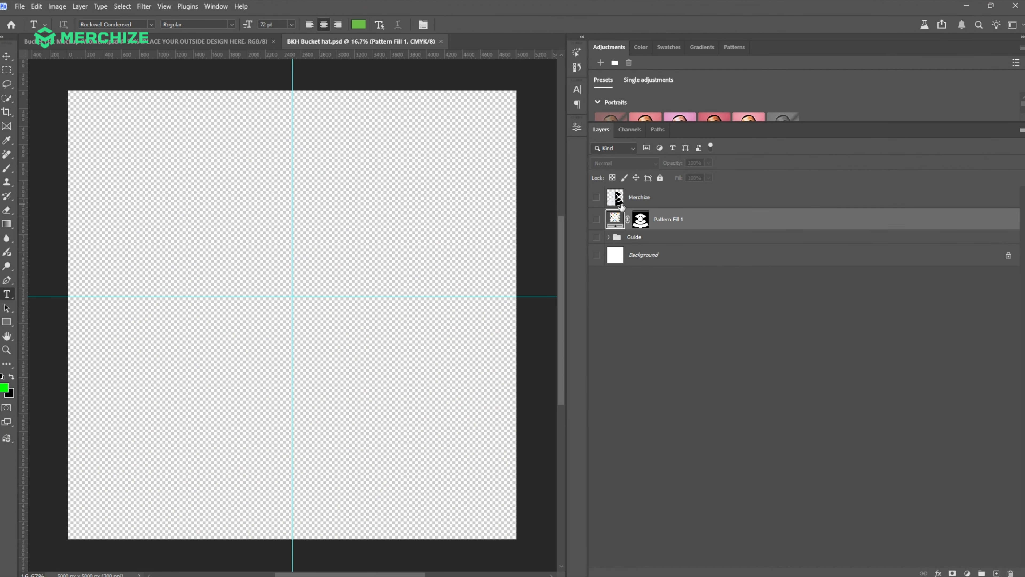
left_click(595, 202)
left_click(597, 222)
left_click(597, 222)
left_click(597, 238)
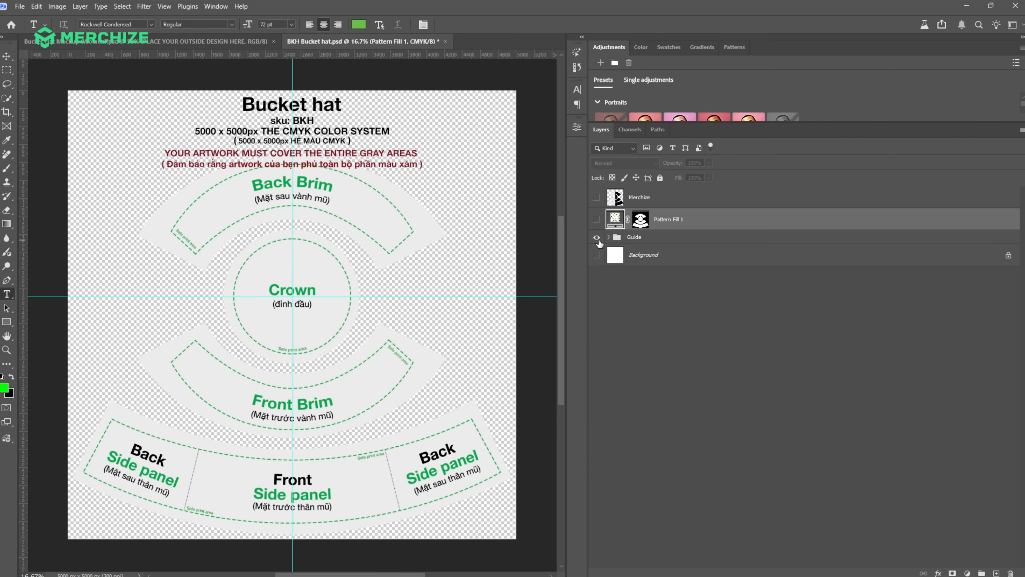